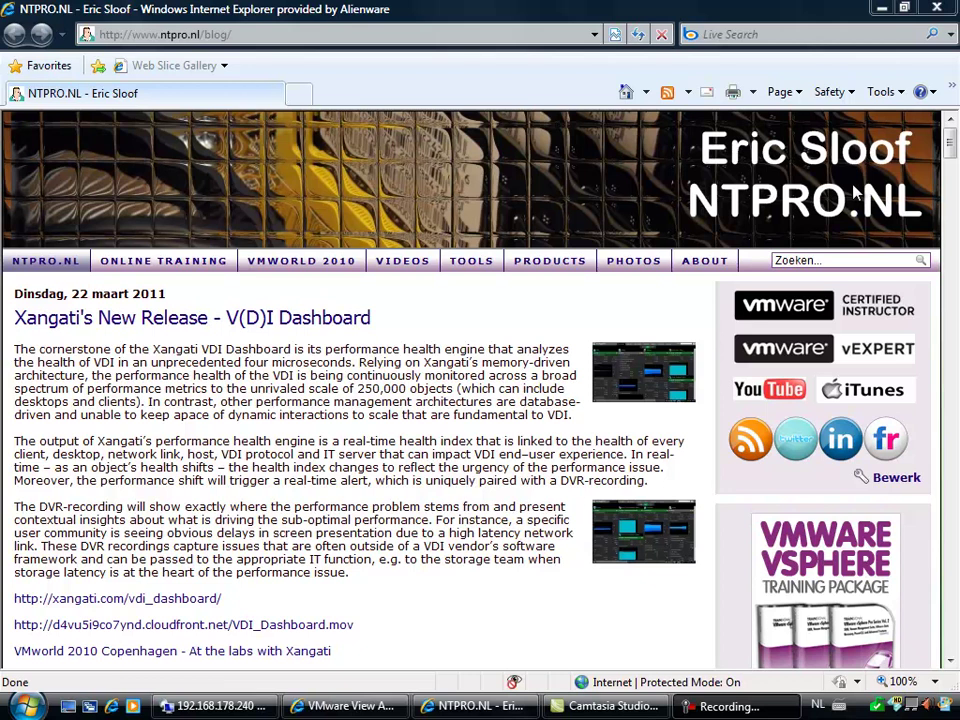
Step: Minimize the Internet Explorer window showing the NTPRO.NL blog to reveal the desktop
{"action": "left_click", "coordinate": [880, 9]}
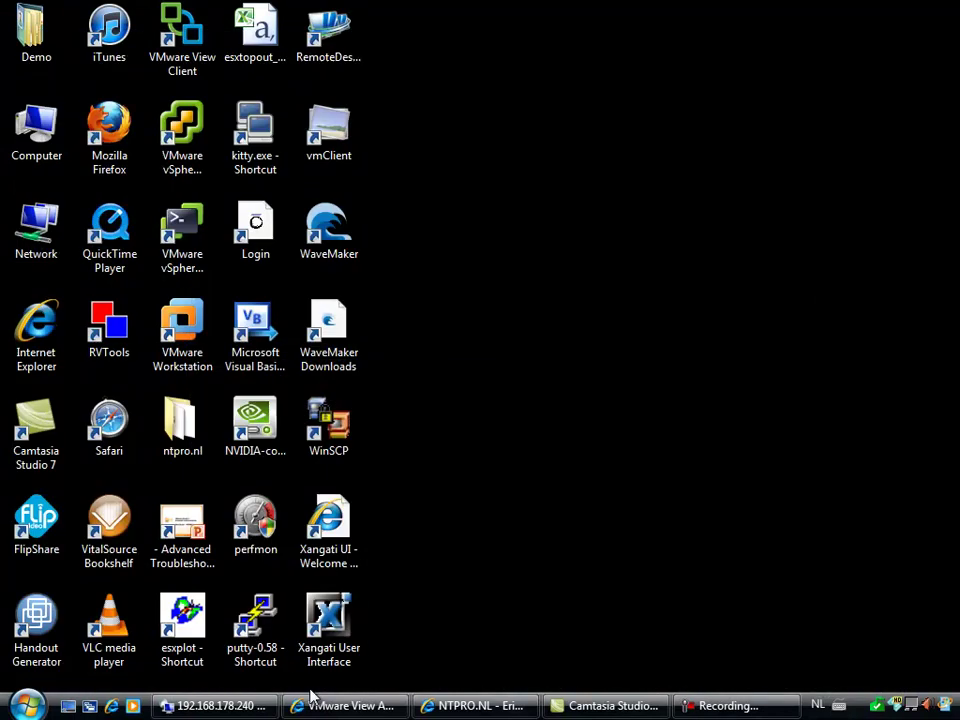
Step: Run the VMware-viewcomposer installer on the 192.168.178.240 remote server, then minimize the session
{"action": "left_click", "coordinate": [238, 708]}
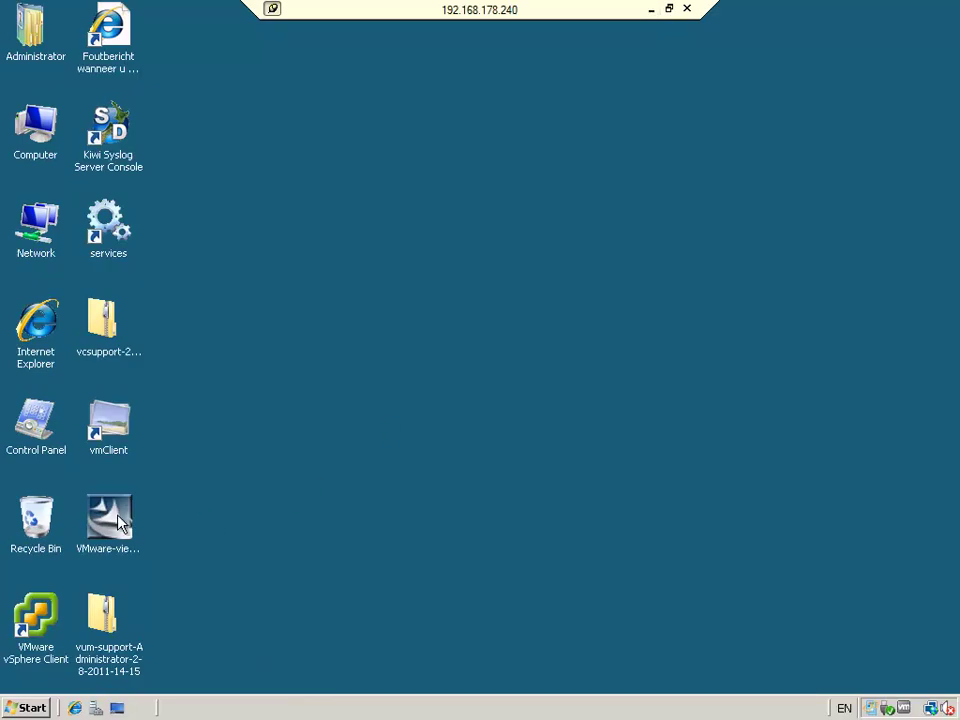
{"action": "left_click", "coordinate": [120, 522]}
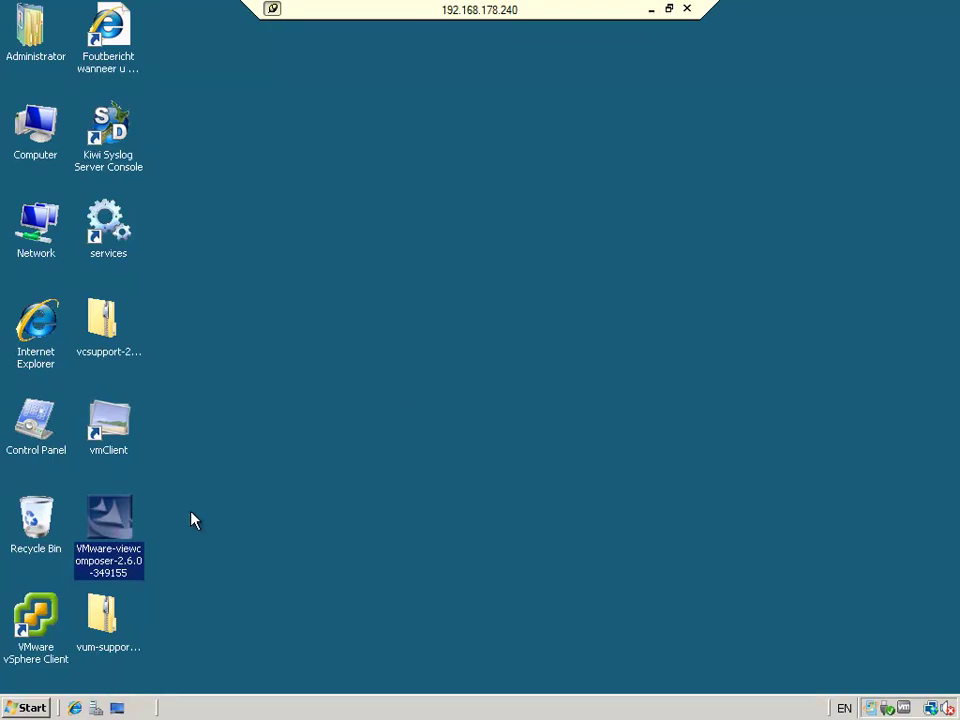
{"action": "right_click", "coordinate": [116, 514]}
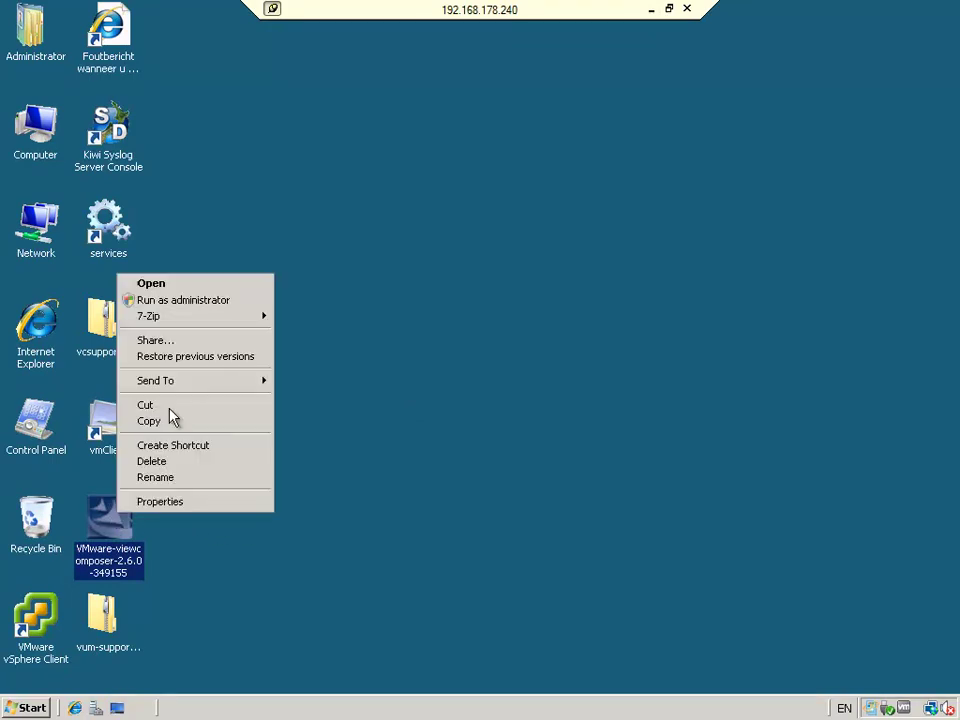
{"action": "left_click", "coordinate": [196, 284]}
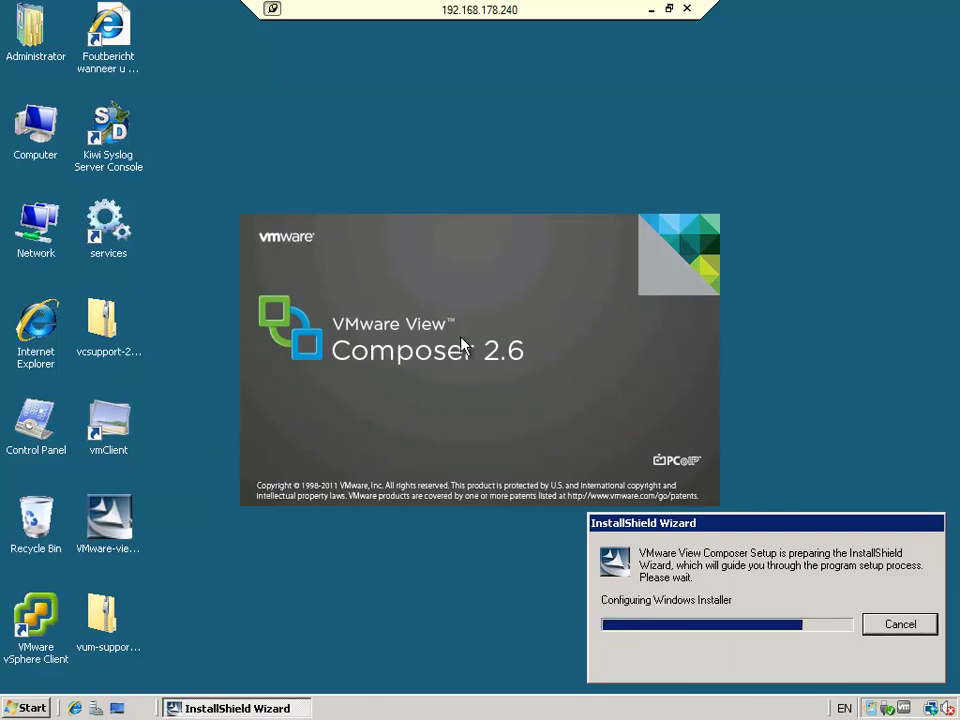
{"action": "left_click", "coordinate": [652, 10]}
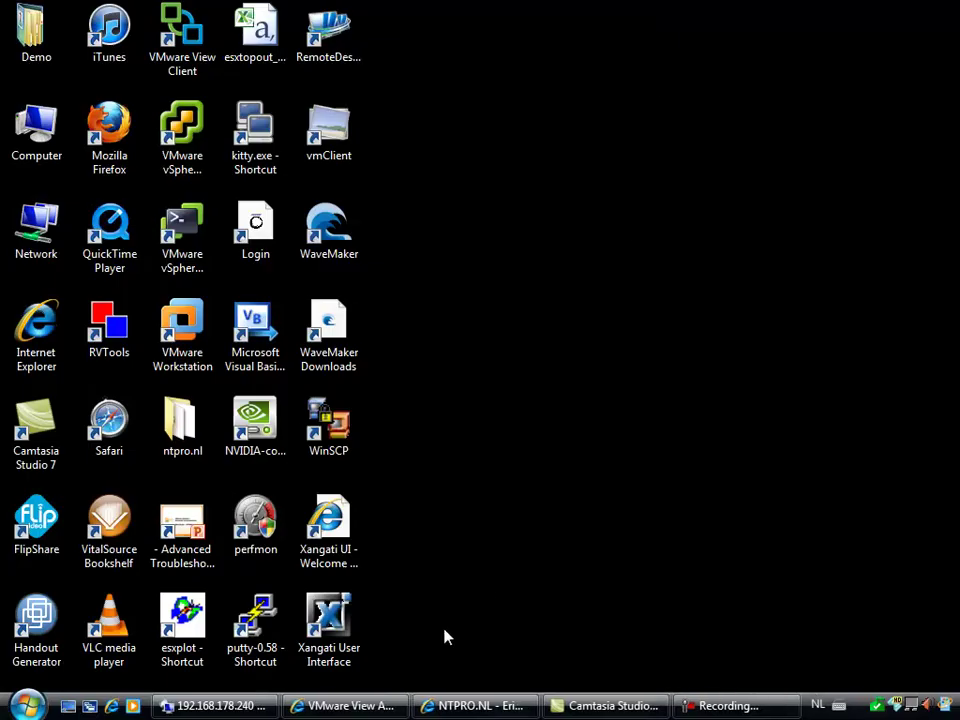
Step: Try an automated, dedicated linked-clone pool in View Administrator; with no View Composer server listed, cancel the wizard
{"action": "left_click", "coordinate": [352, 706]}
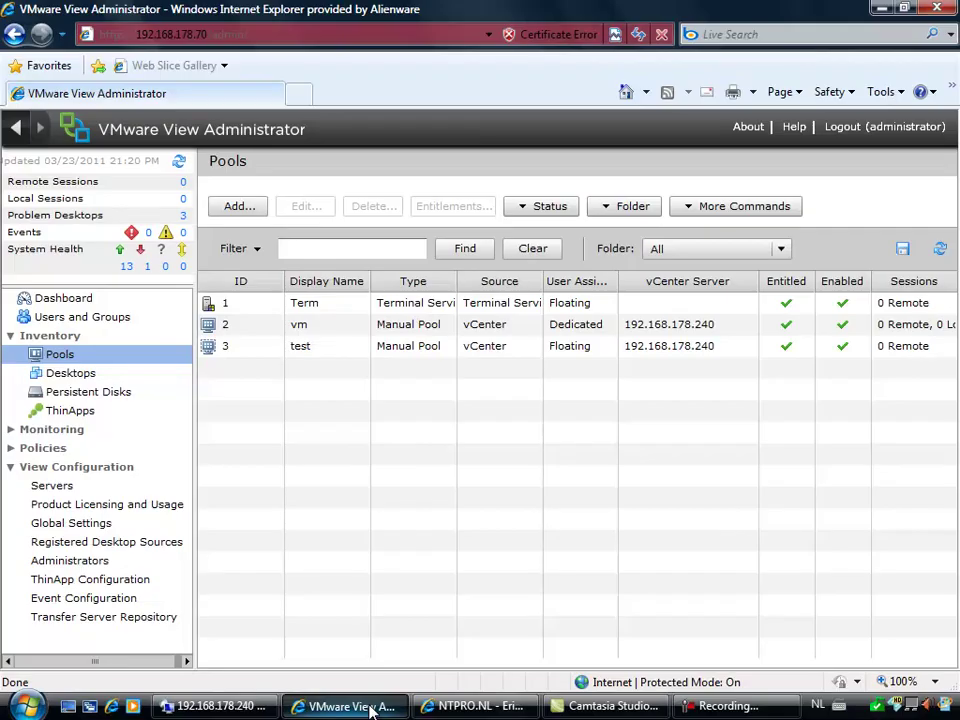
{"action": "left_click", "coordinate": [243, 208]}
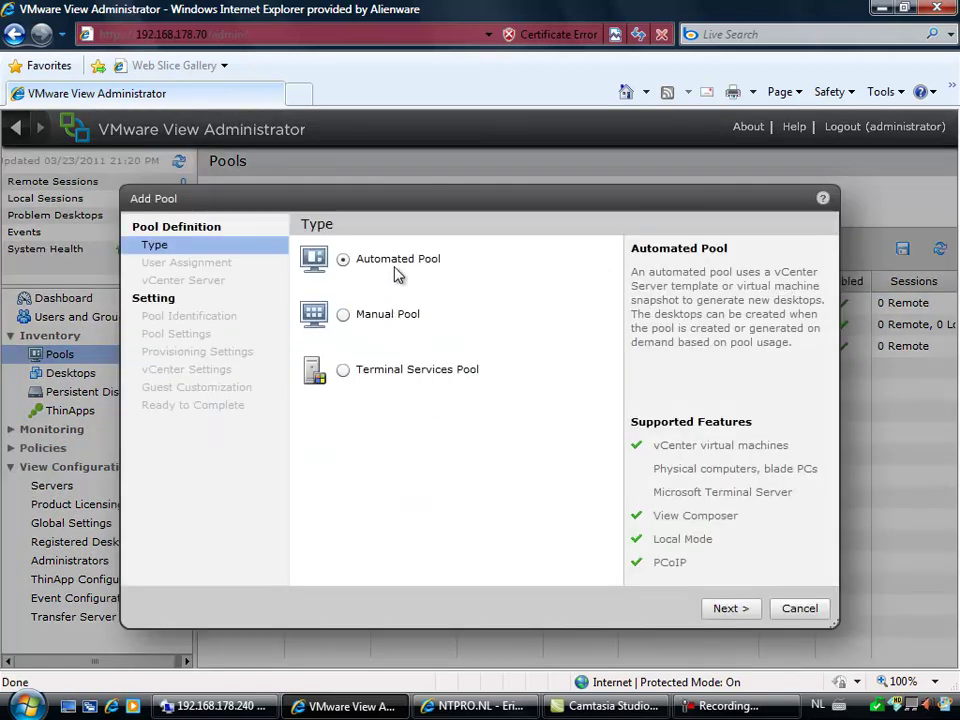
{"action": "left_click", "coordinate": [717, 609]}
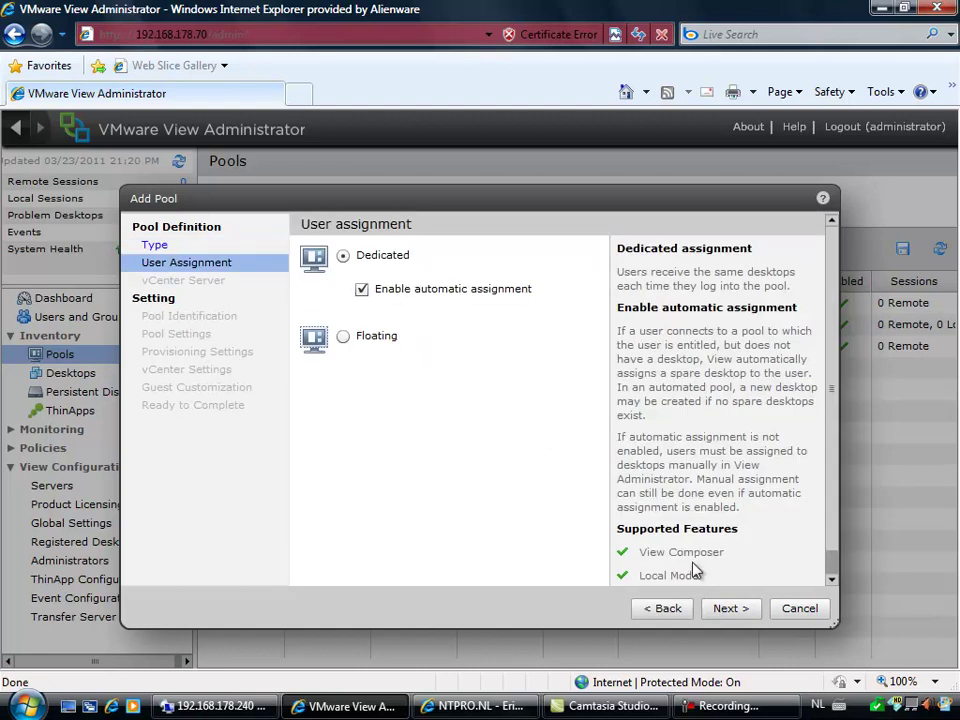
{"action": "left_click", "coordinate": [737, 611]}
{"action": "left_click", "coordinate": [377, 345]}
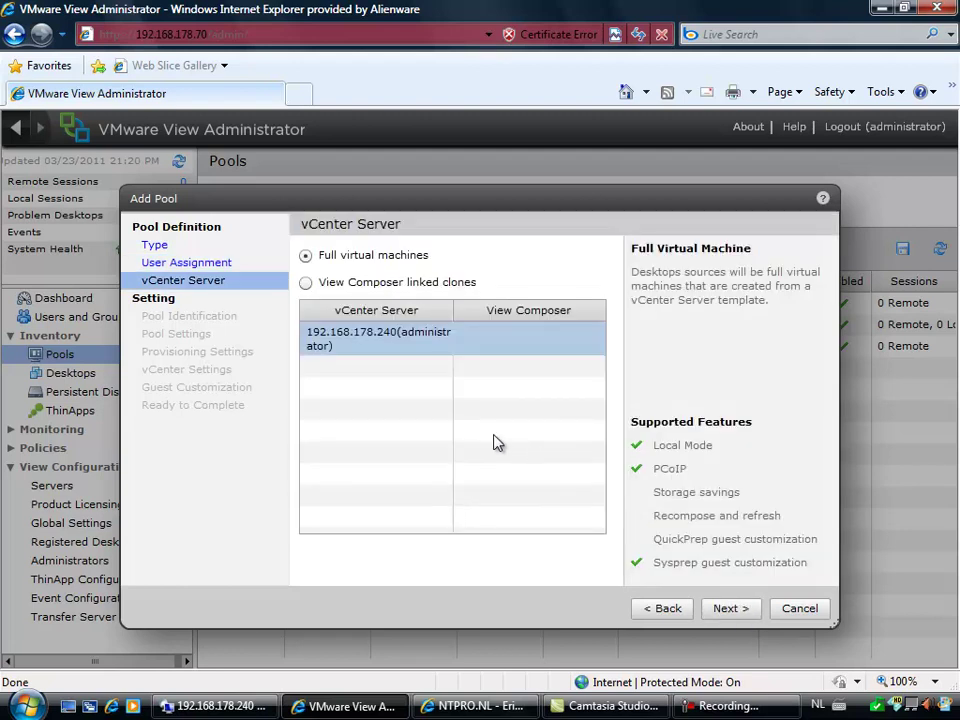
{"action": "left_click", "coordinate": [356, 284]}
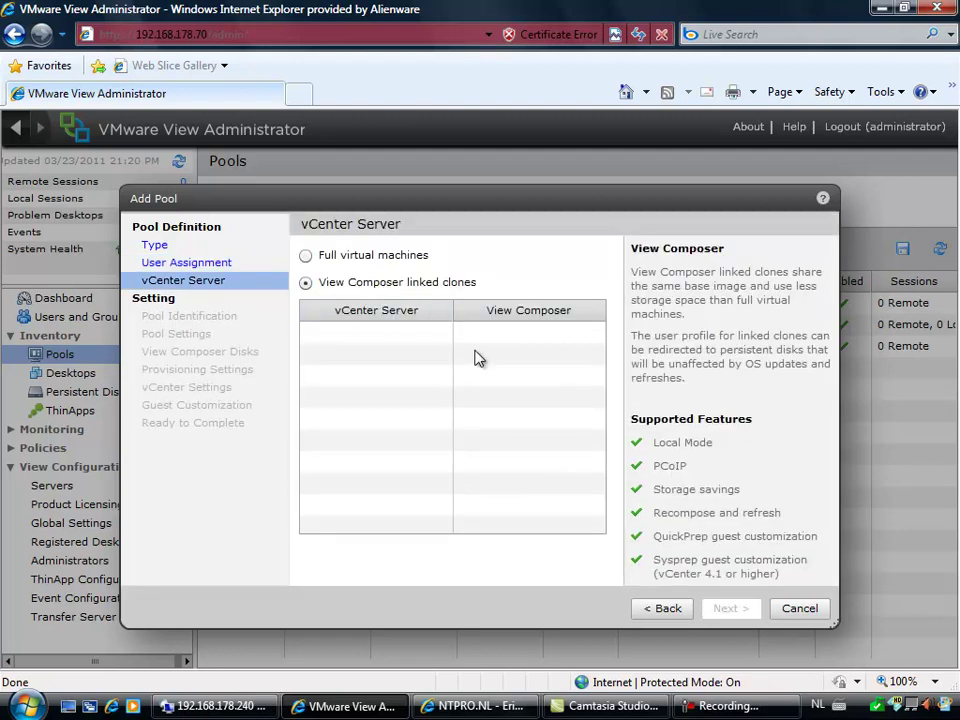
{"action": "left_click", "coordinate": [799, 609]}
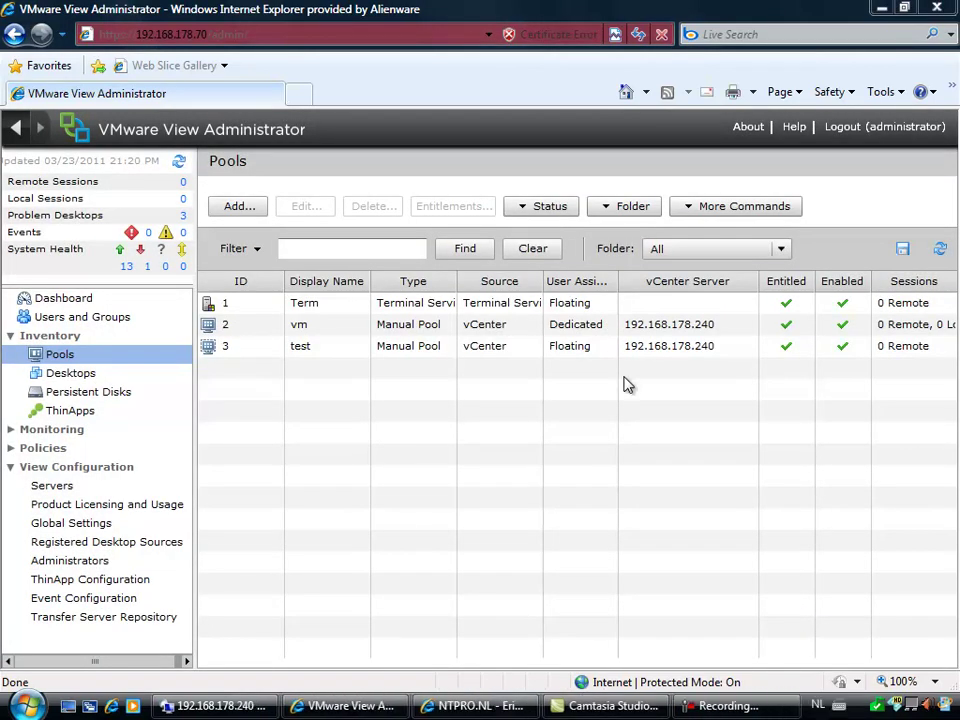
Step: Check the remote installer session, then launch Remote Desktop Connection (mstsc) from Run
{"action": "left_click", "coordinate": [205, 706]}
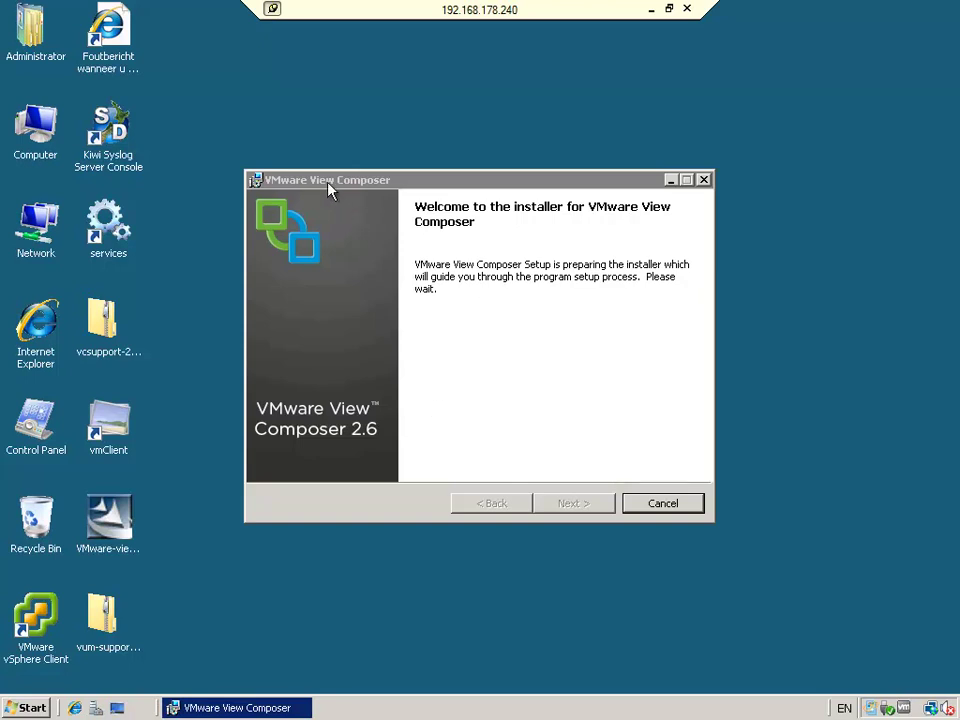
{"action": "left_click", "coordinate": [651, 10]}
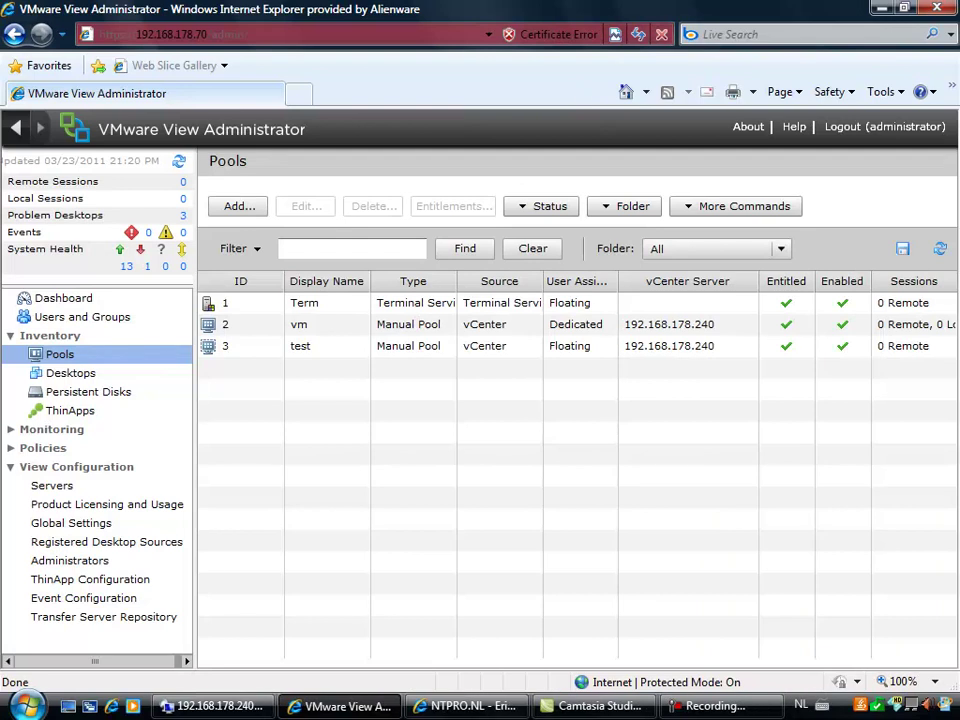
{"action": "left_click", "coordinate": [16, 710]}
{"action": "left_click", "coordinate": [73, 639]}
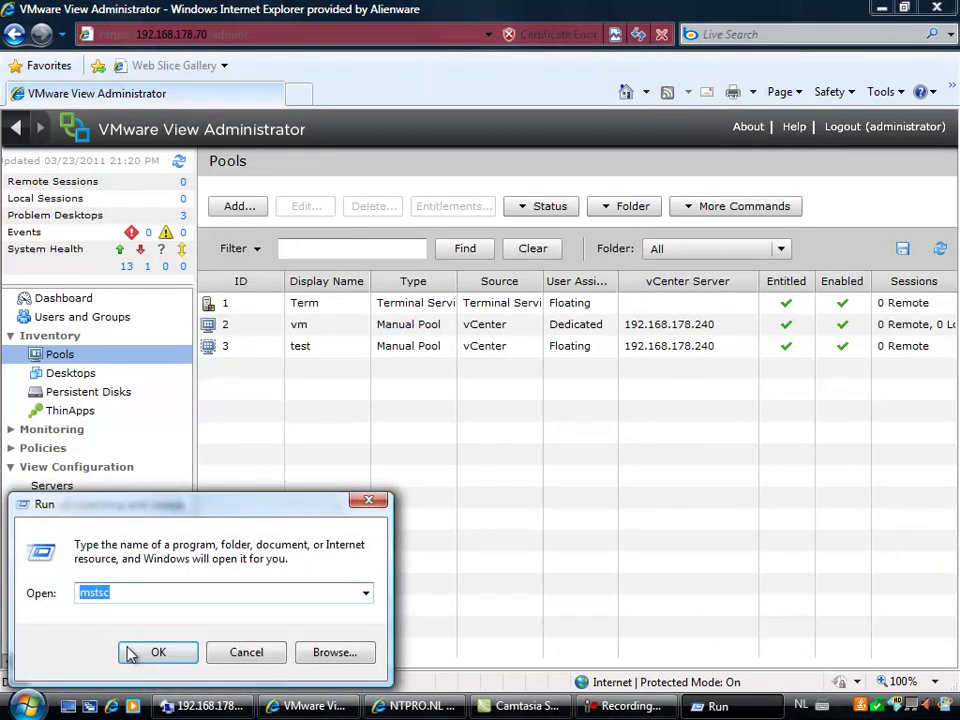
{"action": "left_click", "coordinate": [140, 652]}
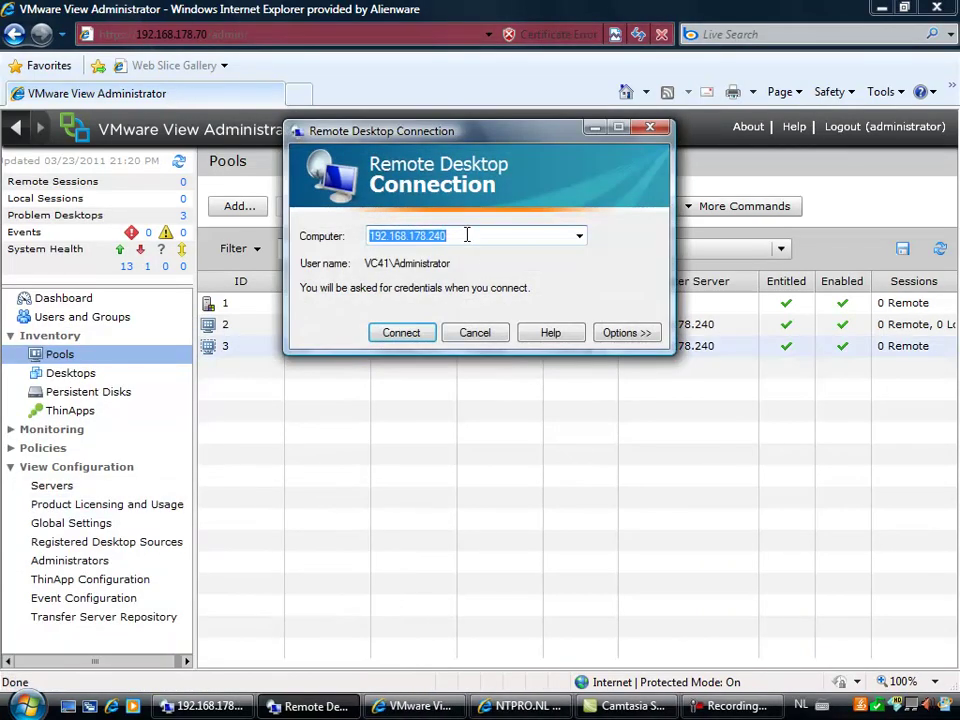
Step: Connect to 192.168.178.3 and sign in with the administrator password
{"action": "key", "text": "BackSpace"}
{"action": "key", "text": "BackSpace"}
{"action": "key", "text": "BackSpace"}
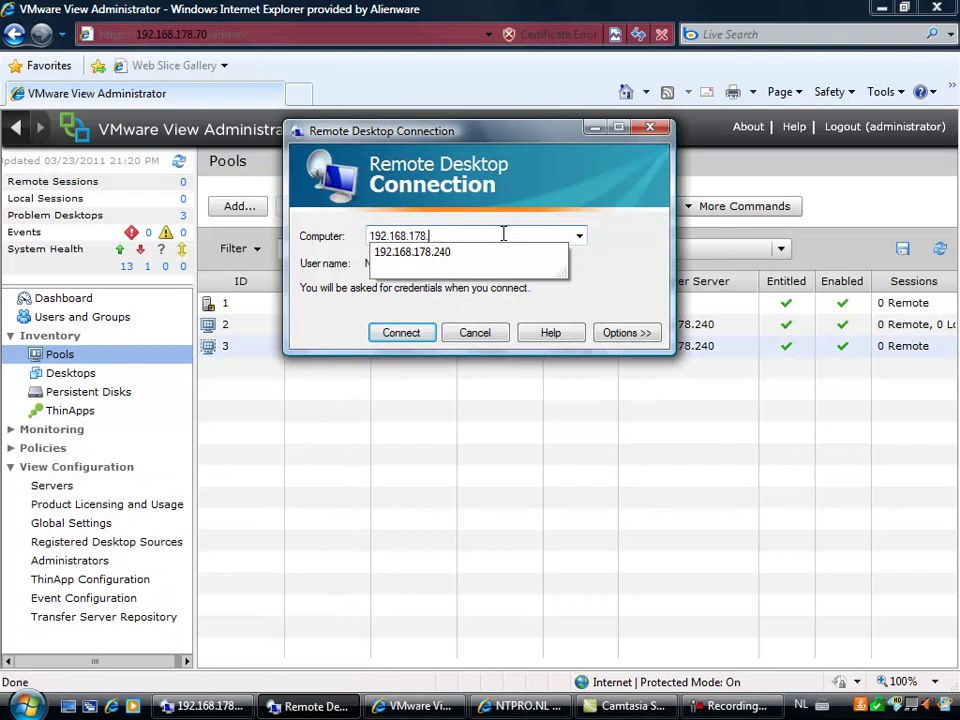
{"action": "type", "text": "3"}
{"action": "key", "text": "Return"}
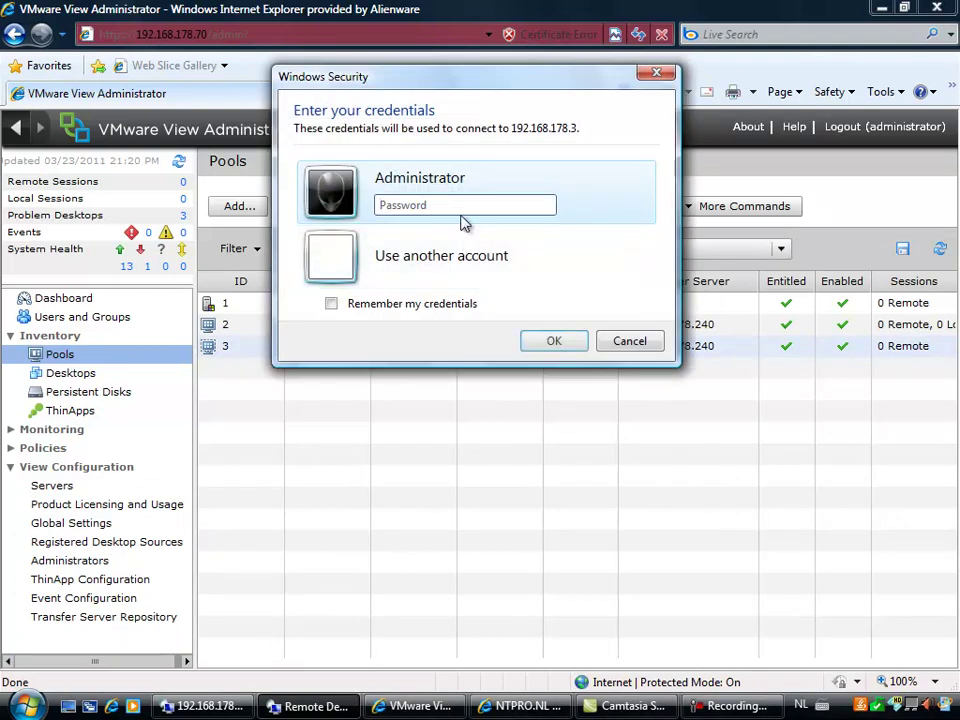
{"action": "type", "text": "•••••••"}
{"action": "key", "text": "Return"}
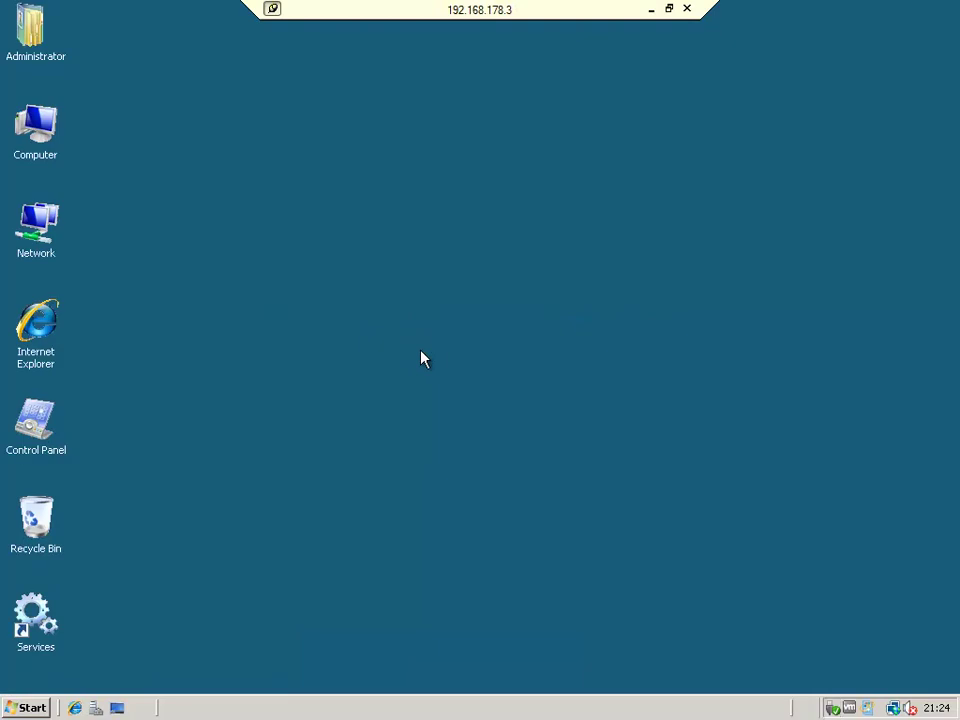
Step: Launch SQL Server Management Studio from the Microsoft SQL Server 2008 Start menu folder, dismissing the update balloon
{"action": "left_click", "coordinate": [16, 714]}
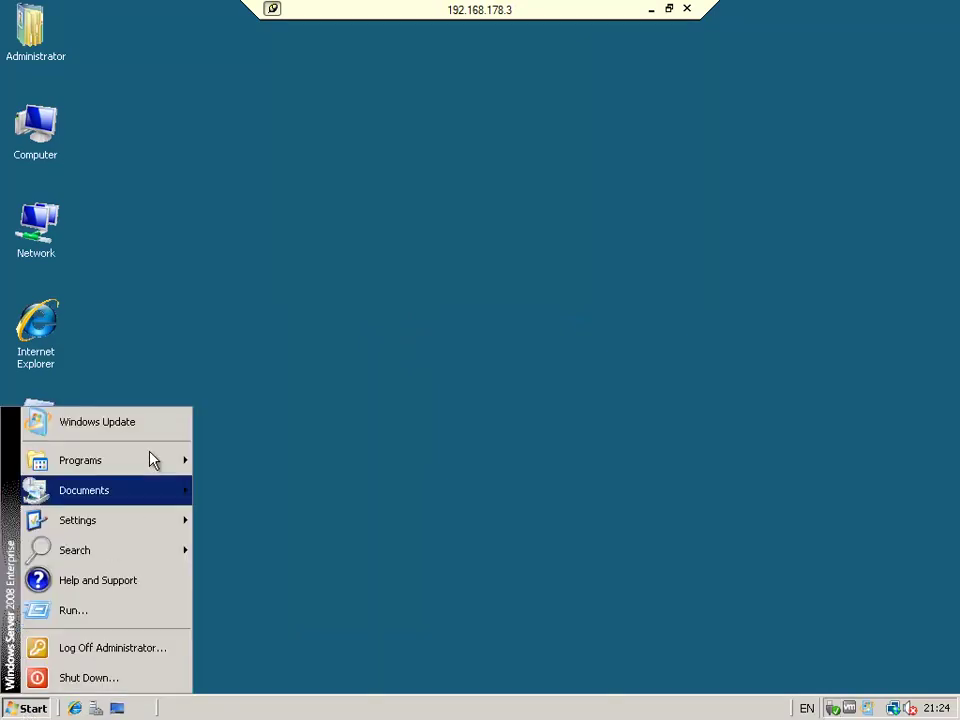
{"action": "mouse_move", "coordinate": [167, 465]}
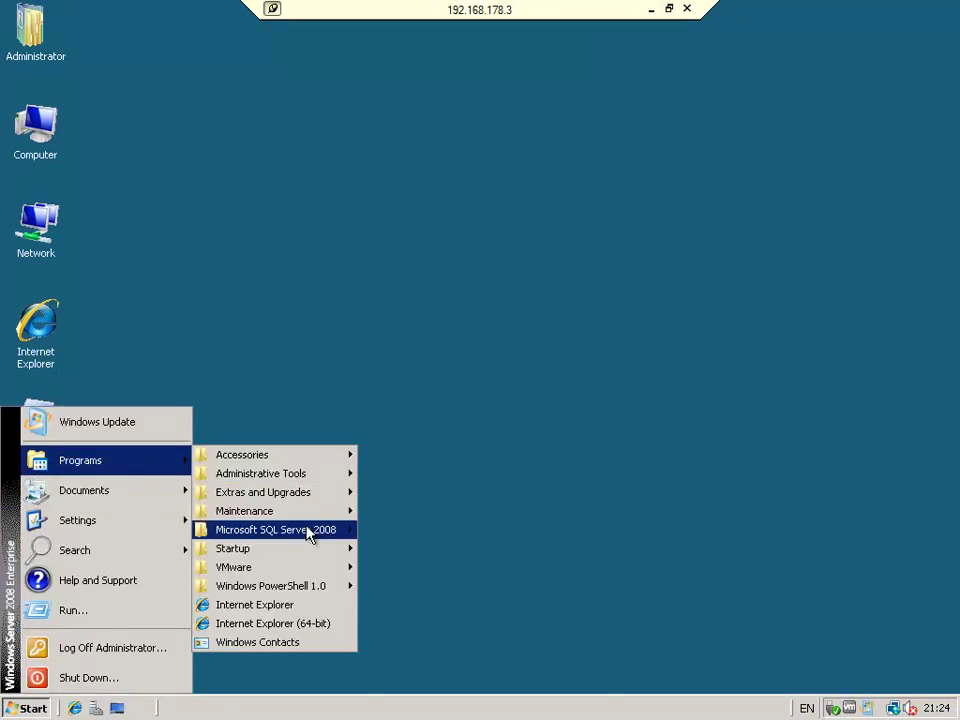
{"action": "mouse_move", "coordinate": [319, 534]}
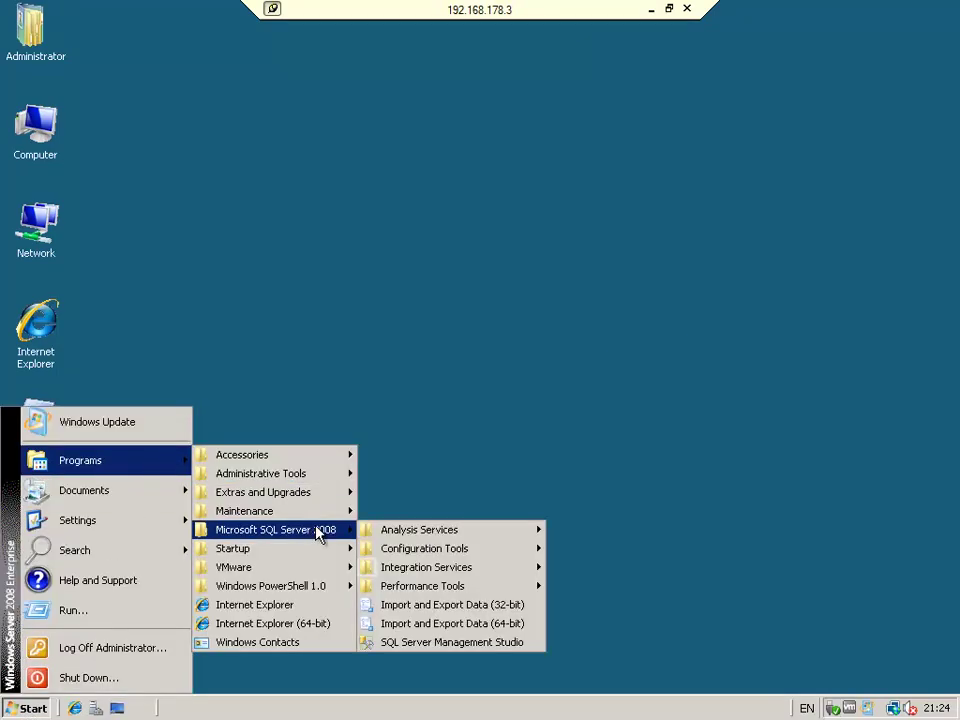
{"action": "left_click", "coordinate": [490, 643]}
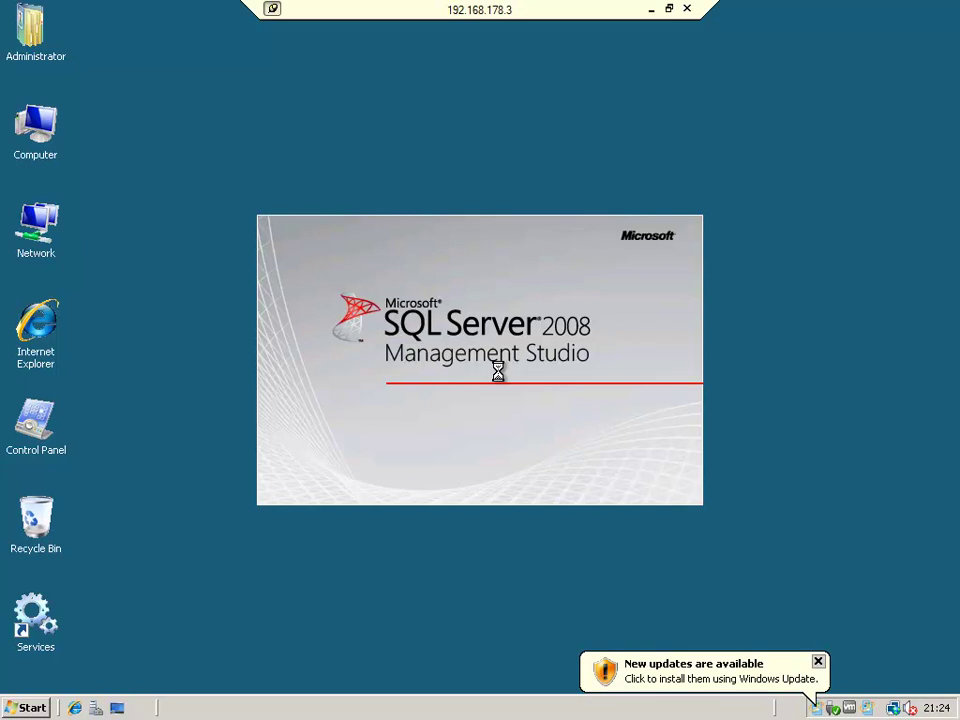
{"action": "left_click", "coordinate": [818, 663]}
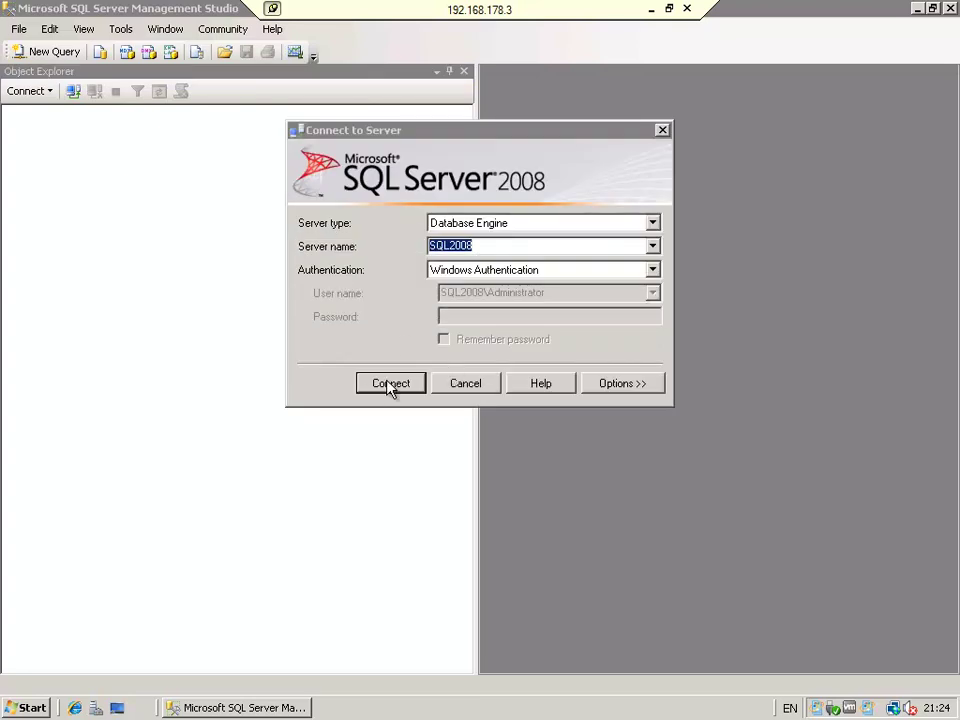
Step: Connect to SQL2008, expand the view database, and locate the view login under Security > Logins
{"action": "left_click", "coordinate": [373, 386]}
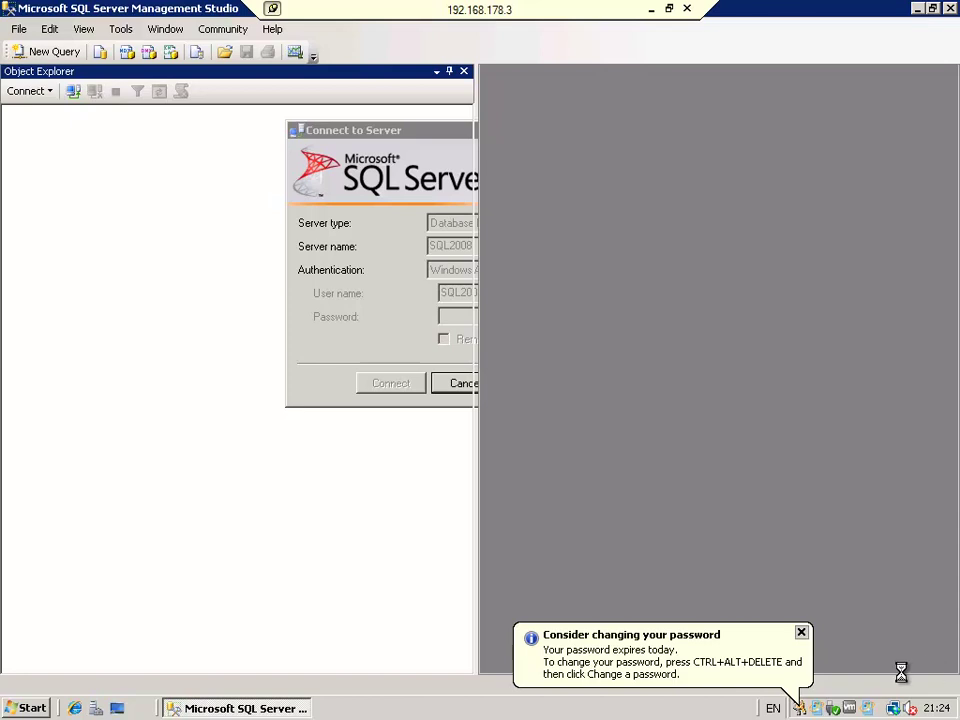
{"action": "left_click", "coordinate": [801, 633]}
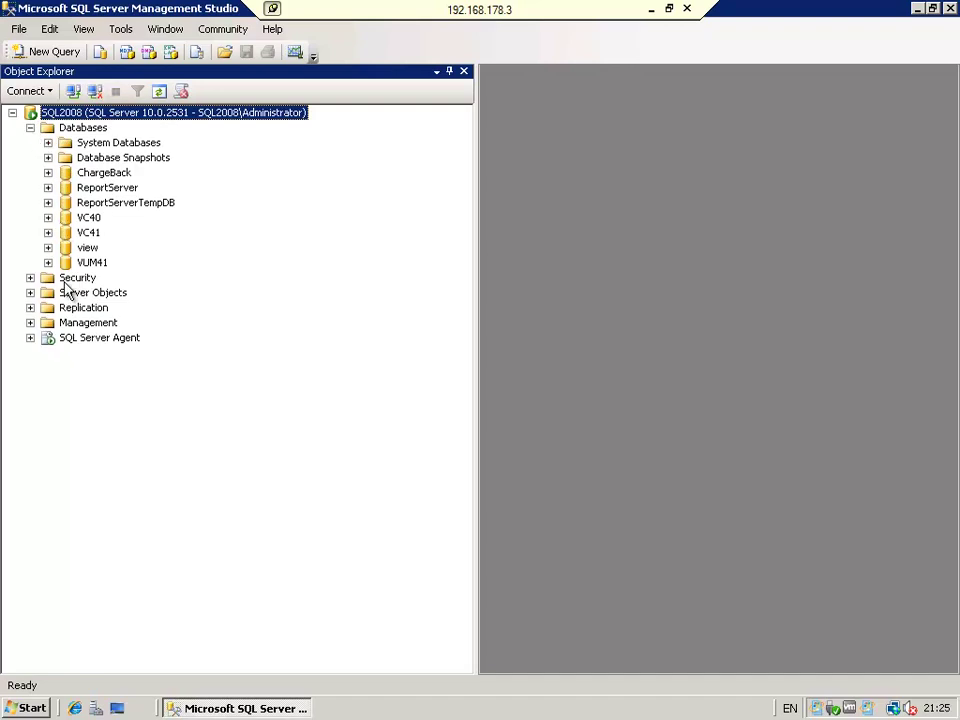
{"action": "left_click", "coordinate": [48, 247]}
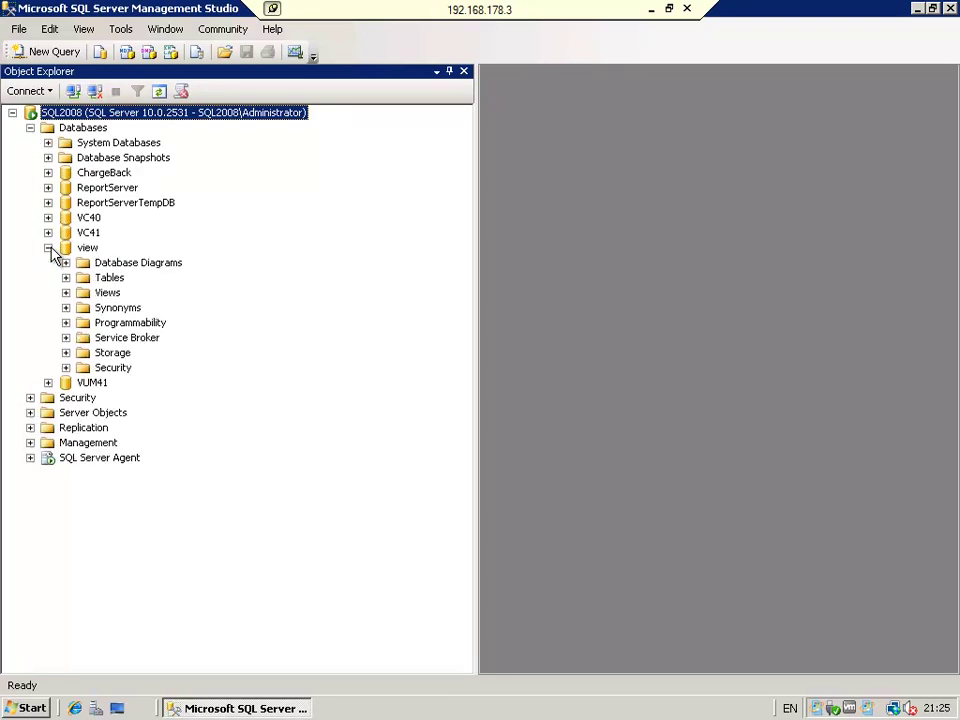
{"action": "left_click", "coordinate": [87, 248]}
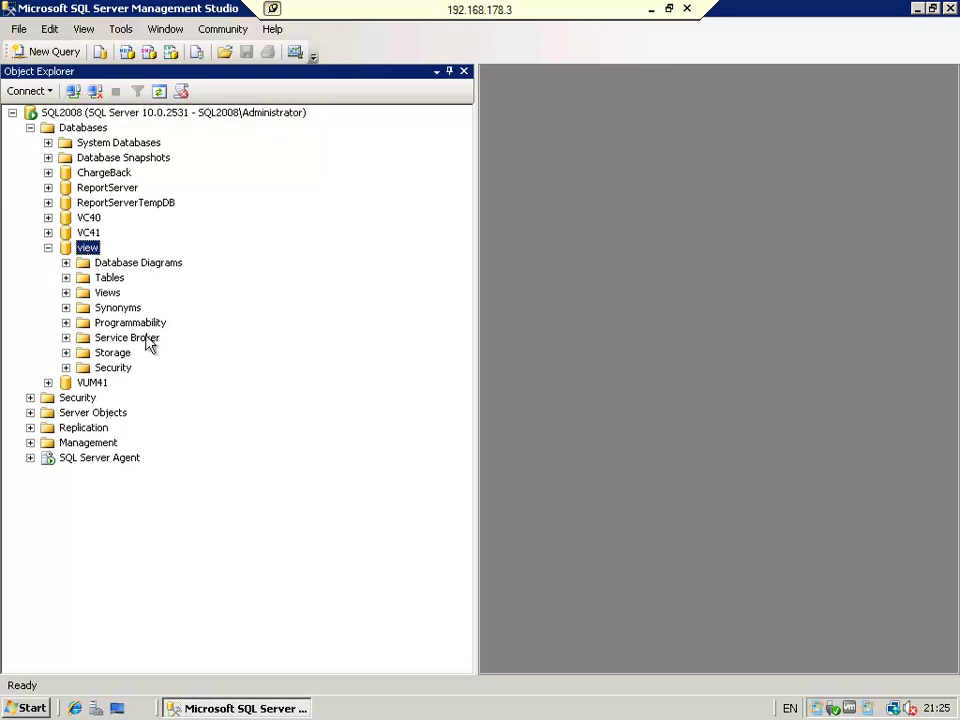
{"action": "left_click", "coordinate": [30, 397]}
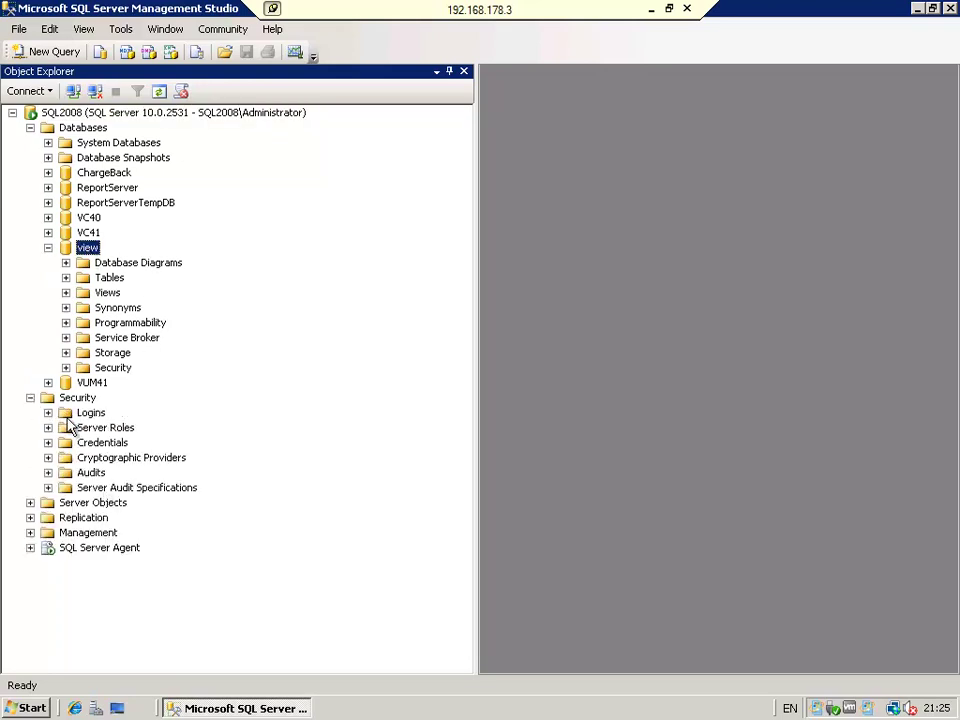
{"action": "left_click", "coordinate": [48, 412]}
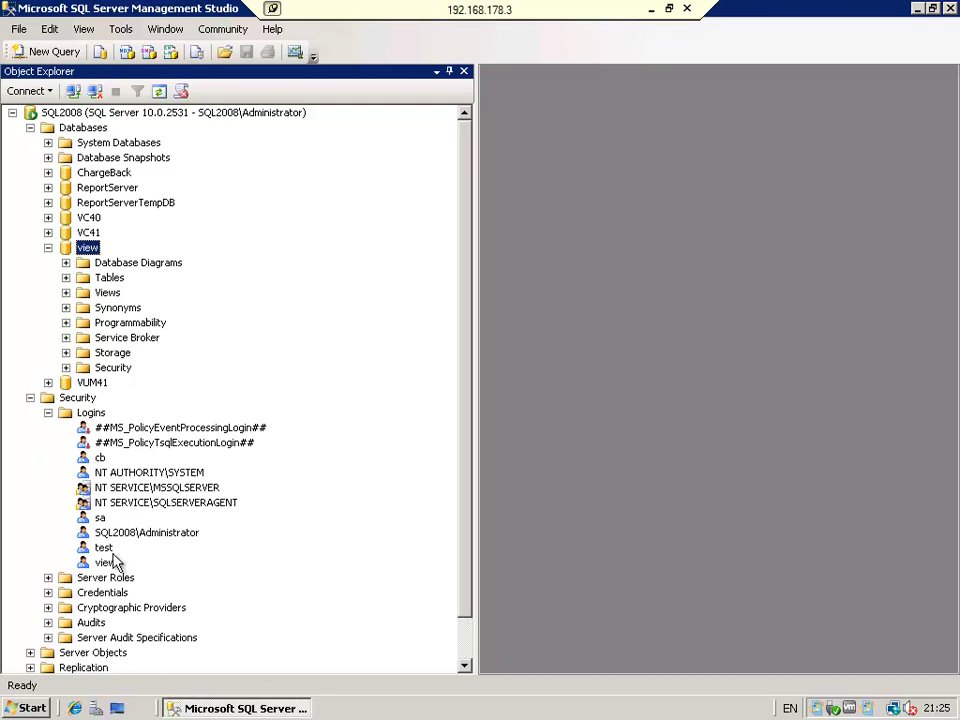
{"action": "left_click", "coordinate": [110, 563]}
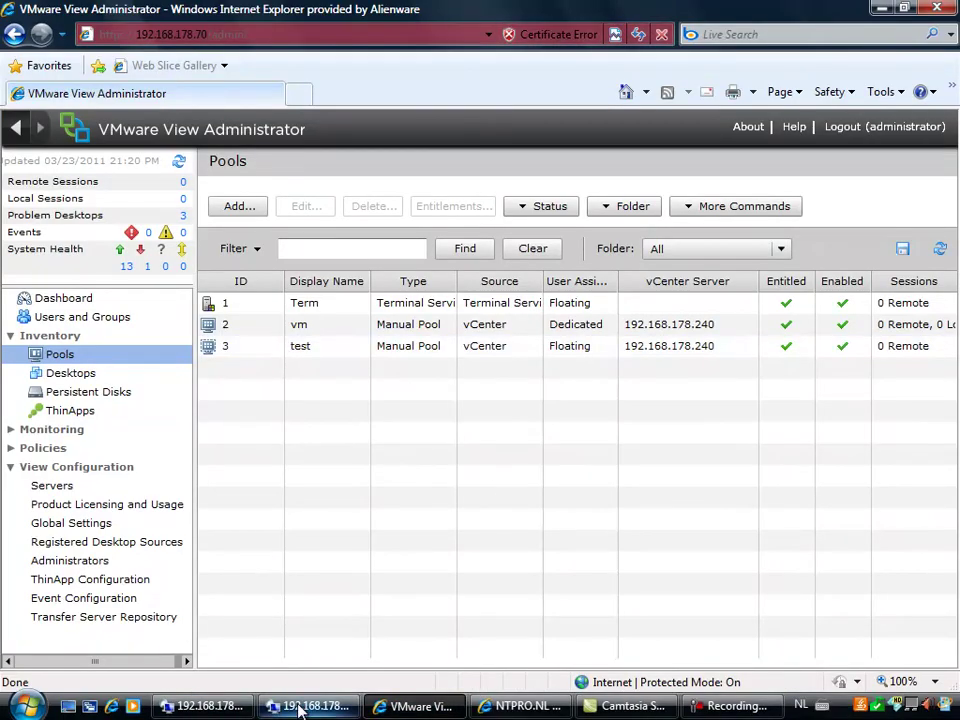
Step: In the remote View Composer installer, pass the welcome and patent pages, accept the license, keep the default folder
{"action": "mouse_move", "coordinate": [298, 710]}
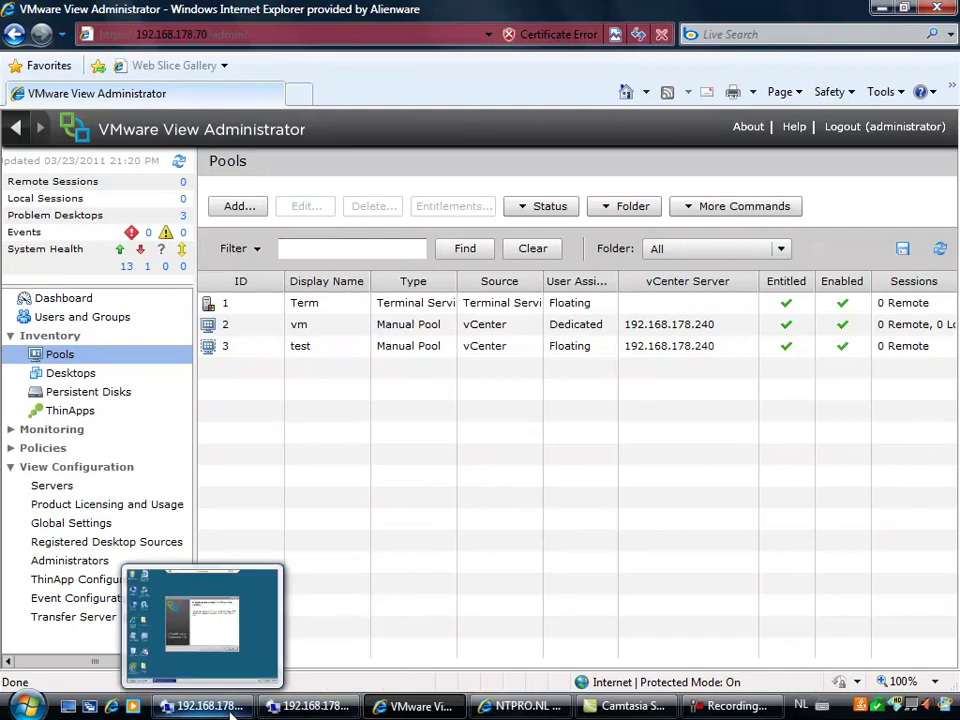
{"action": "left_click", "coordinate": [200, 707]}
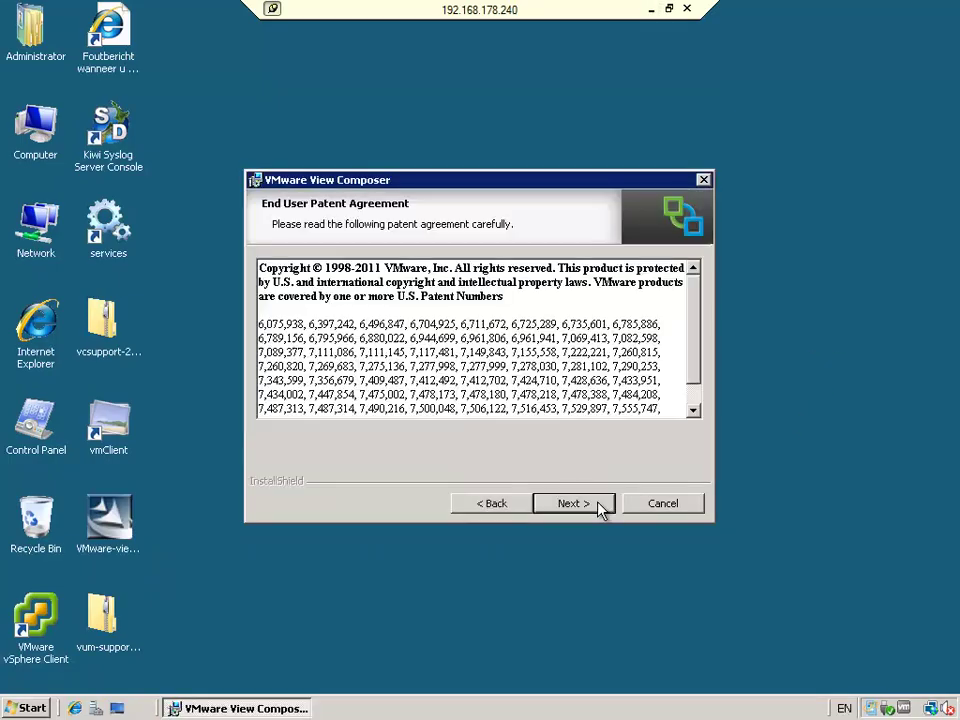
{"action": "left_click", "coordinate": [600, 508]}
{"action": "scroll", "coordinate": [694, 372], "scroll_direction": "down", "scroll_amount": 2}
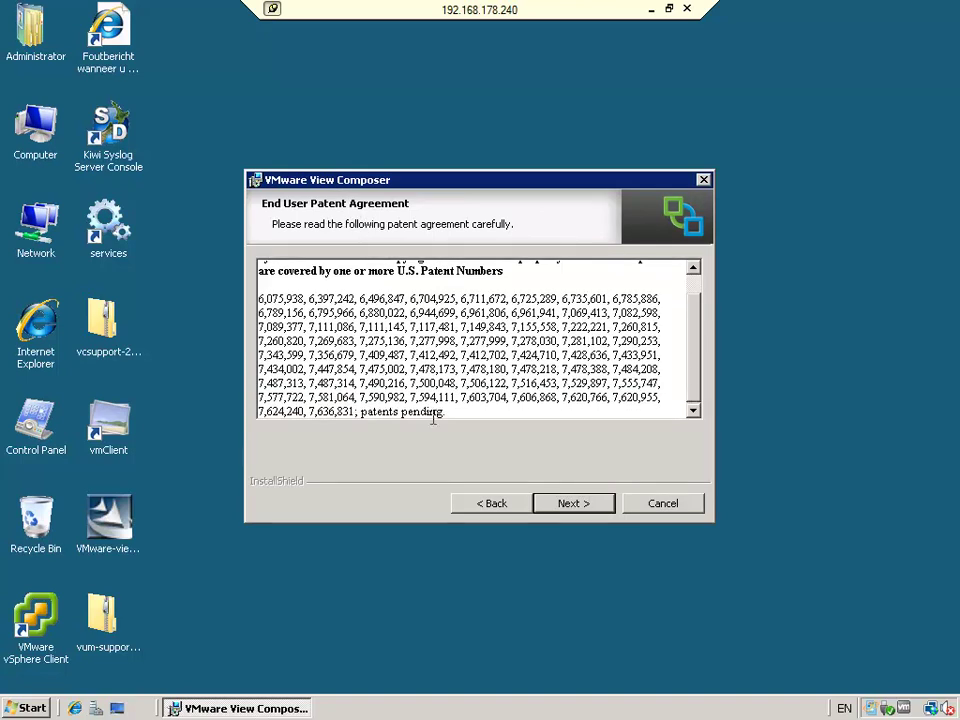
{"action": "left_click", "coordinate": [570, 504]}
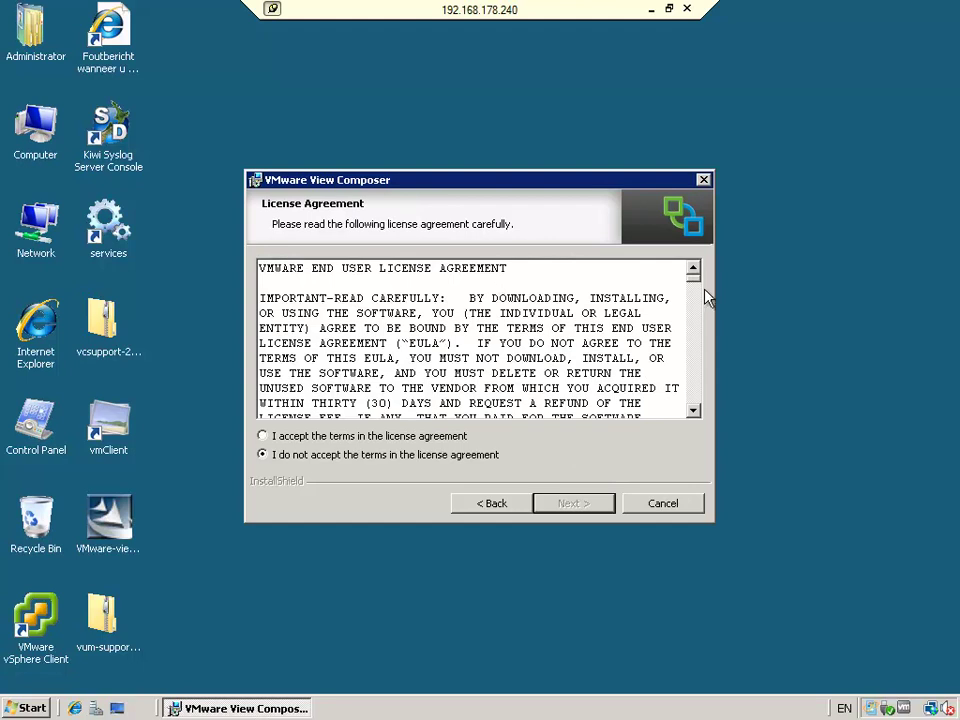
{"action": "left_click_drag", "start_coordinate": [697, 290], "coordinate": [440, 445]}
{"action": "left_click", "coordinate": [440, 440]}
{"action": "left_click", "coordinate": [556, 506]}
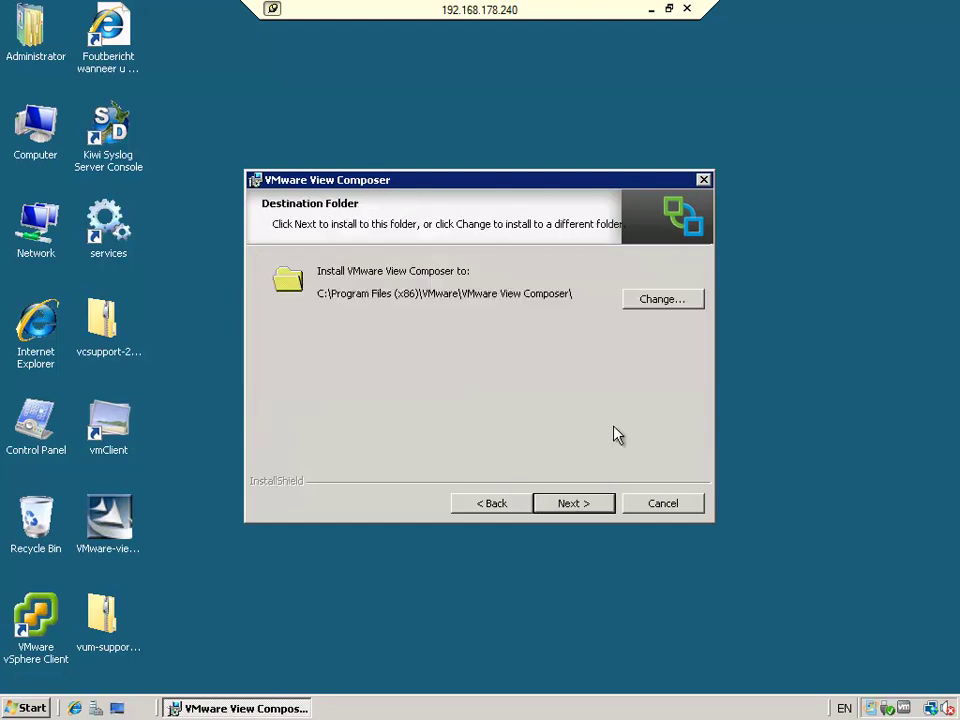
{"action": "left_click", "coordinate": [599, 508]}
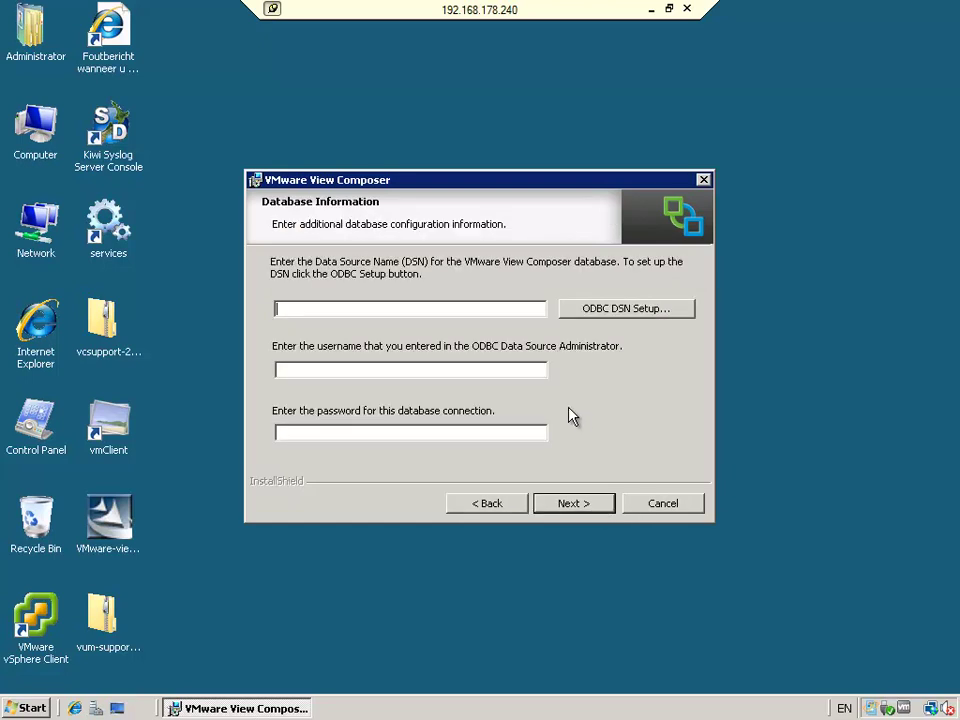
Step: Open ODBC DSN Setup and open the configuration of the view system data source
{"action": "left_click", "coordinate": [611, 309]}
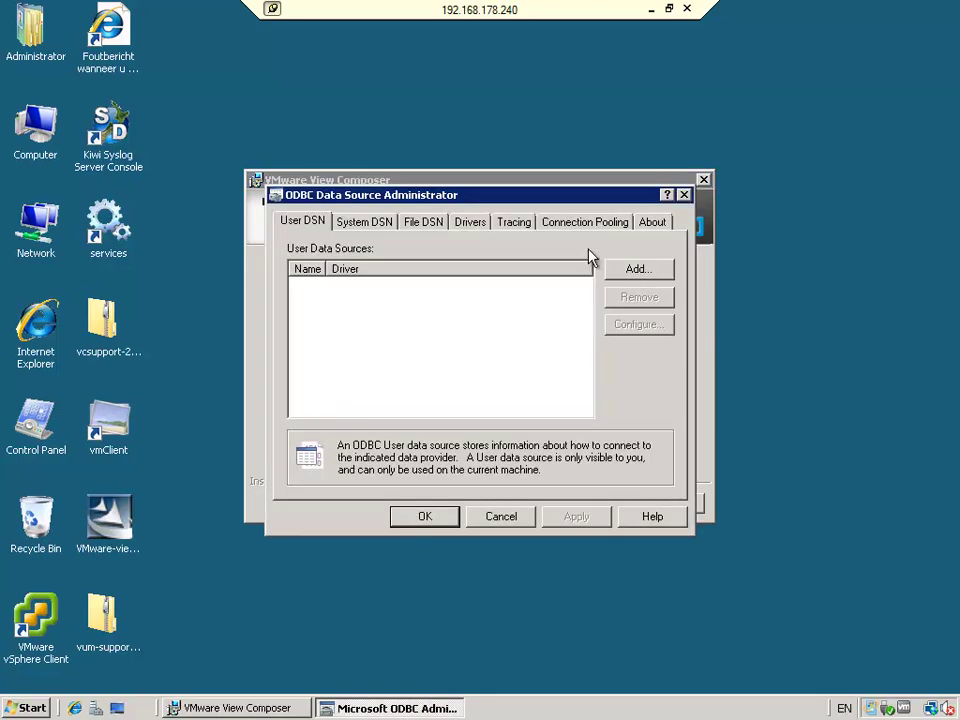
{"action": "left_click", "coordinate": [386, 226]}
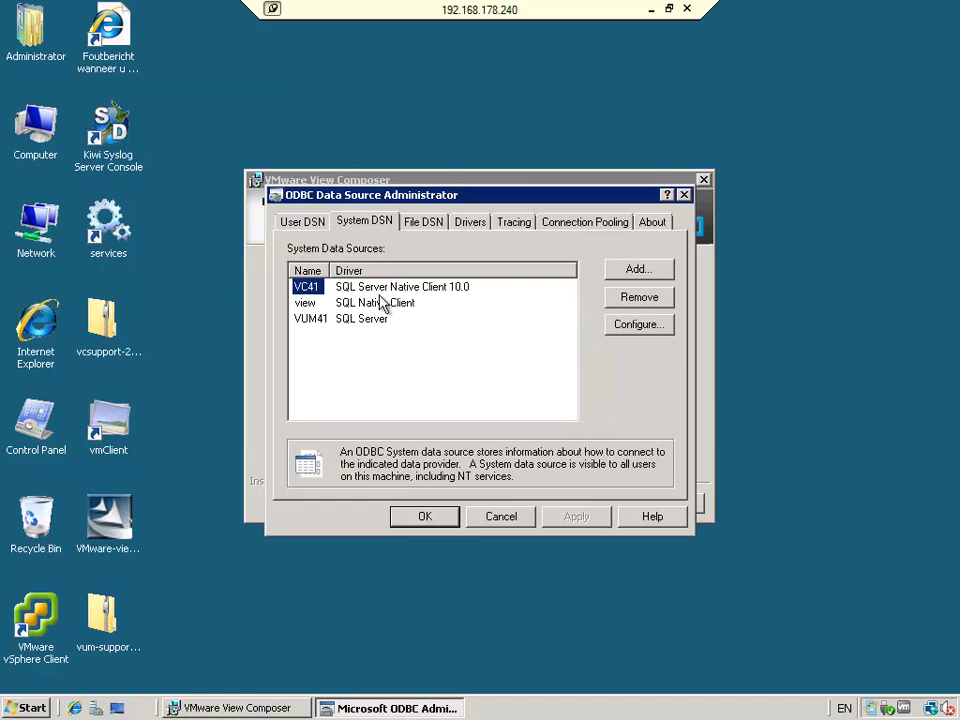
{"action": "left_click", "coordinate": [306, 304]}
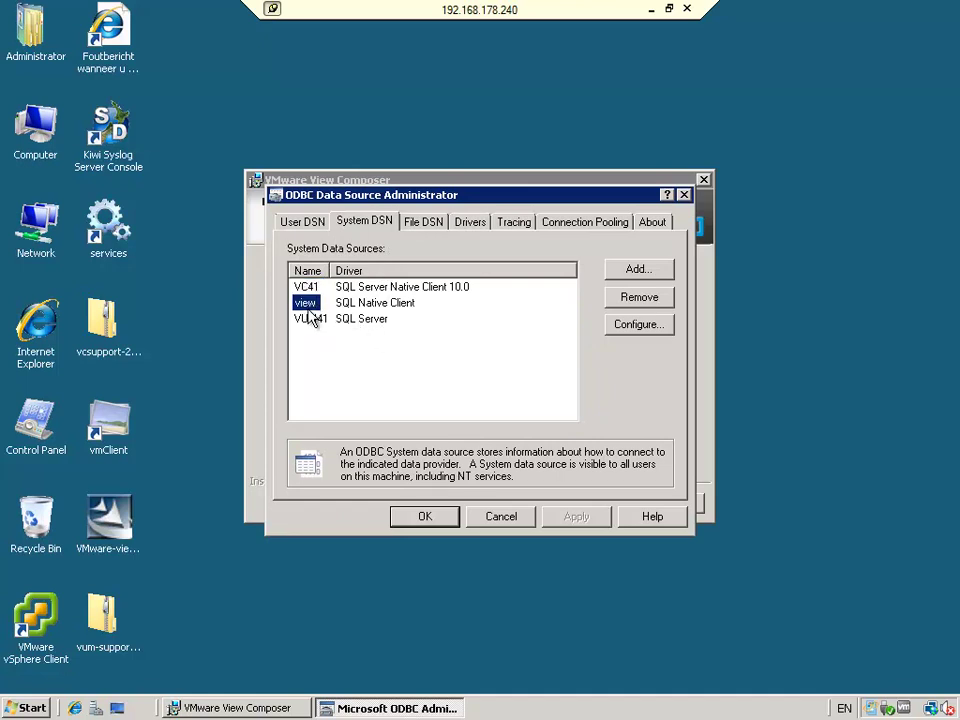
{"action": "left_click", "coordinate": [641, 323]}
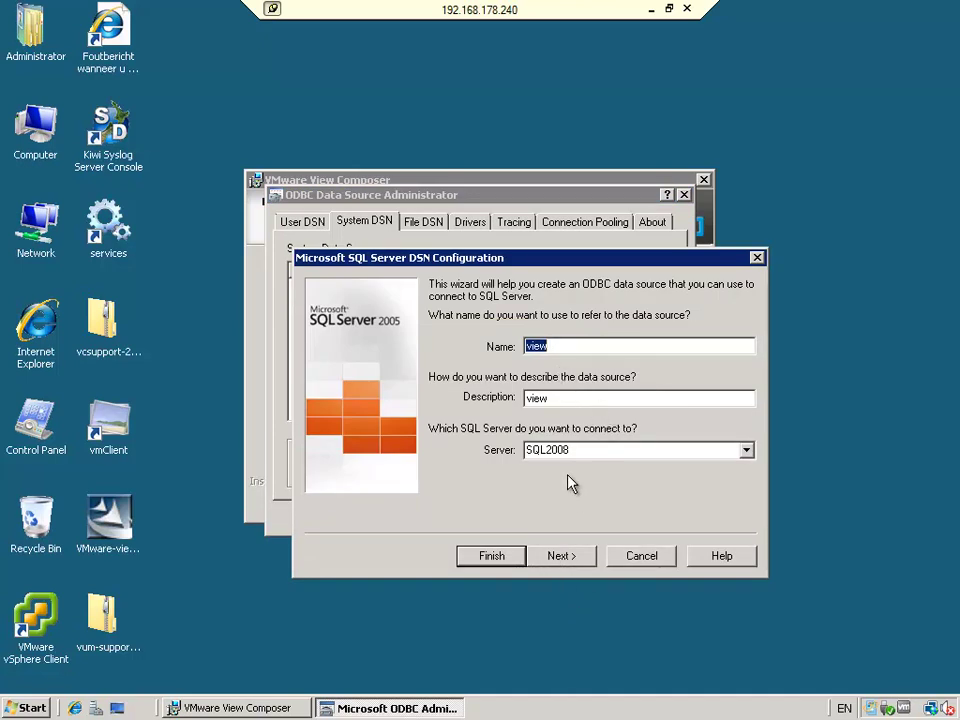
Step: Enter the SQL Server authentication password, finish, test the view data source successfully, and close the administrator
{"action": "left_click", "coordinate": [575, 557]}
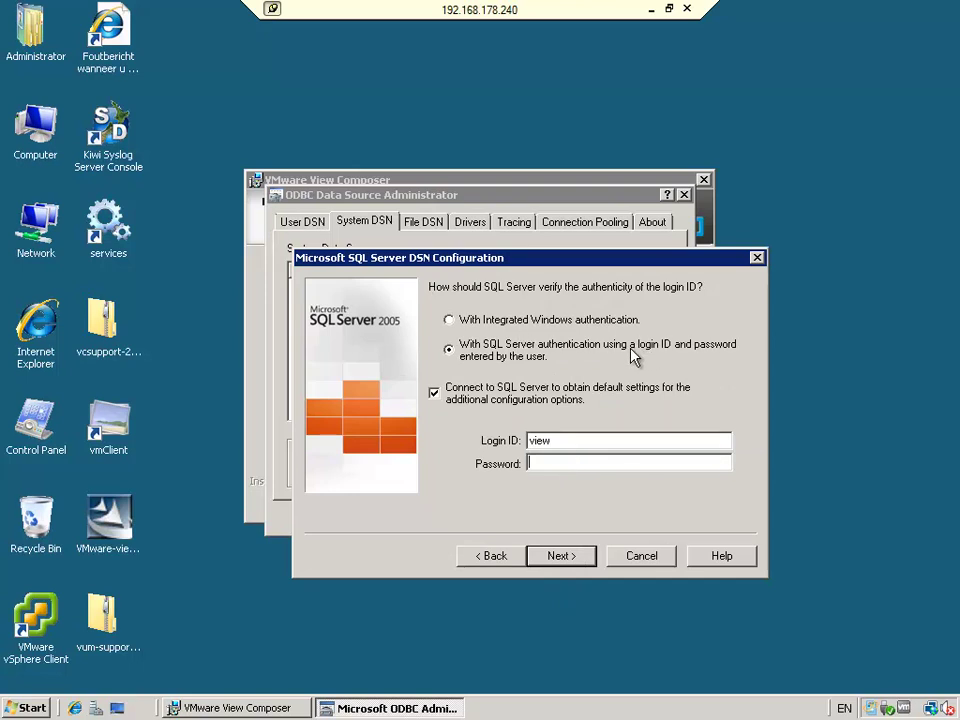
{"action": "type", "text": "**************"}
{"action": "left_click", "coordinate": [579, 556]}
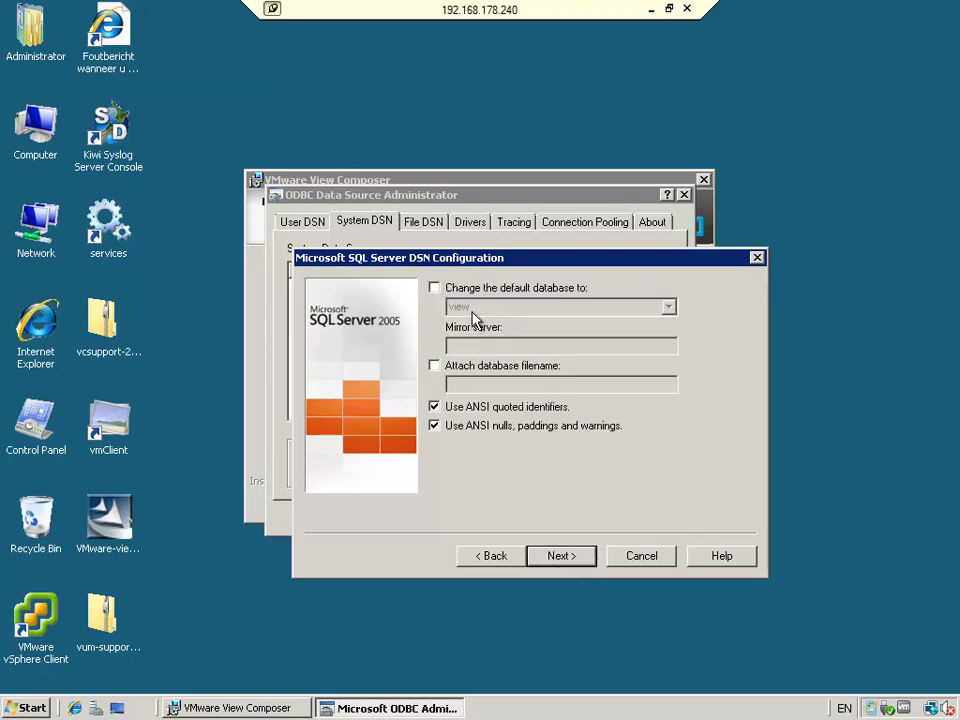
{"action": "left_click", "coordinate": [570, 560]}
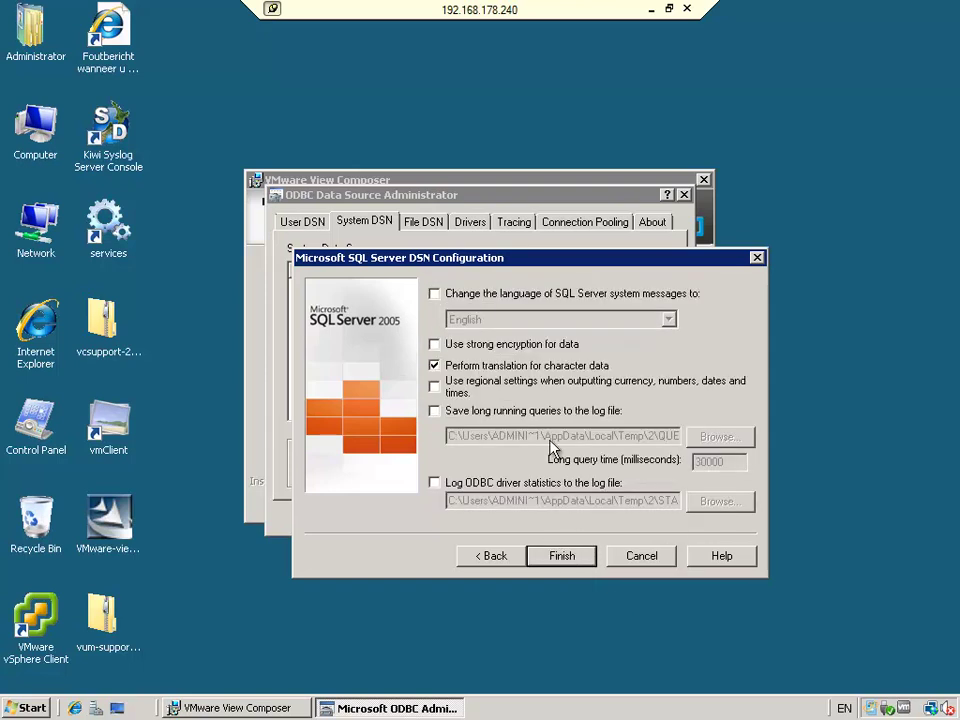
{"action": "left_click", "coordinate": [587, 566]}
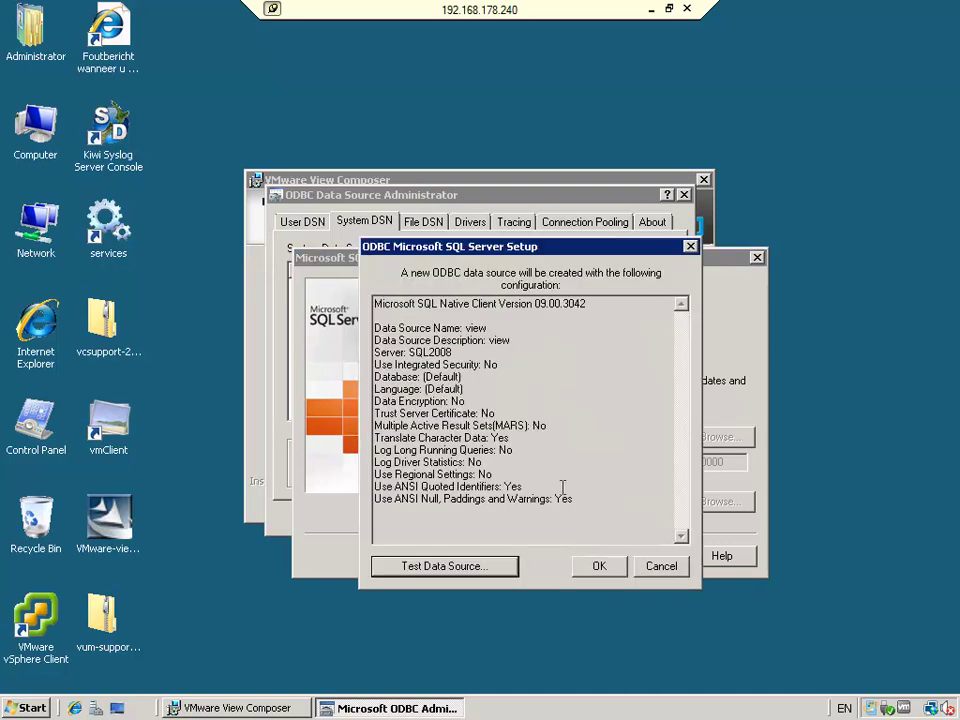
{"action": "left_click", "coordinate": [482, 571]}
{"action": "left_click", "coordinate": [535, 567]}
{"action": "left_click", "coordinate": [622, 568]}
{"action": "left_click", "coordinate": [425, 516]}
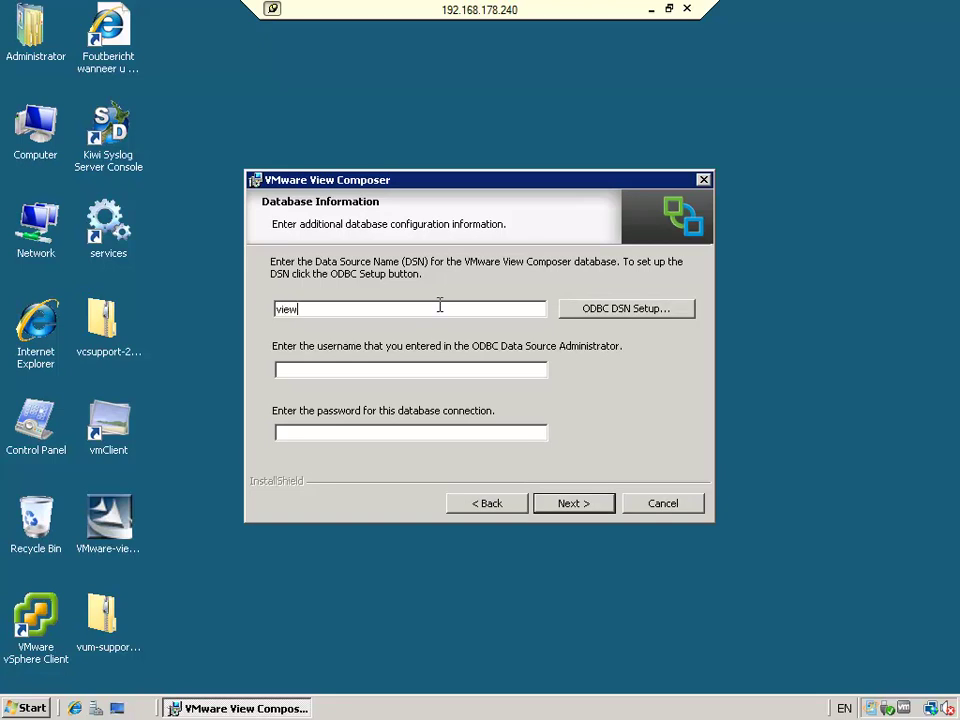
Step: Enter 'view' as the database username plus its password, keeping SOAP port 18443 and the default certificate
{"action": "key", "text": "Tab"}
{"action": "type", "text": "1"}
{"action": "key", "text": "BackSpace"}
{"action": "key", "text": "BackSpace"}
{"action": "key", "text": "BackSpace"}
{"action": "key", "text": "BackSpace"}
{"action": "key", "text": "BackSpace"}
{"action": "key", "text": "BackSpace"}
{"action": "key", "text": "BackSpace"}
{"action": "key", "text": "BackSpace"}
{"action": "key", "text": "BackSpace"}
{"action": "key", "text": "BackSpace"}
{"action": "key", "text": "BackSpace"}
{"action": "type", "text": "•"}
{"action": "key", "text": "BackSpace"}
{"action": "type", "text": "••••••••••••••"}
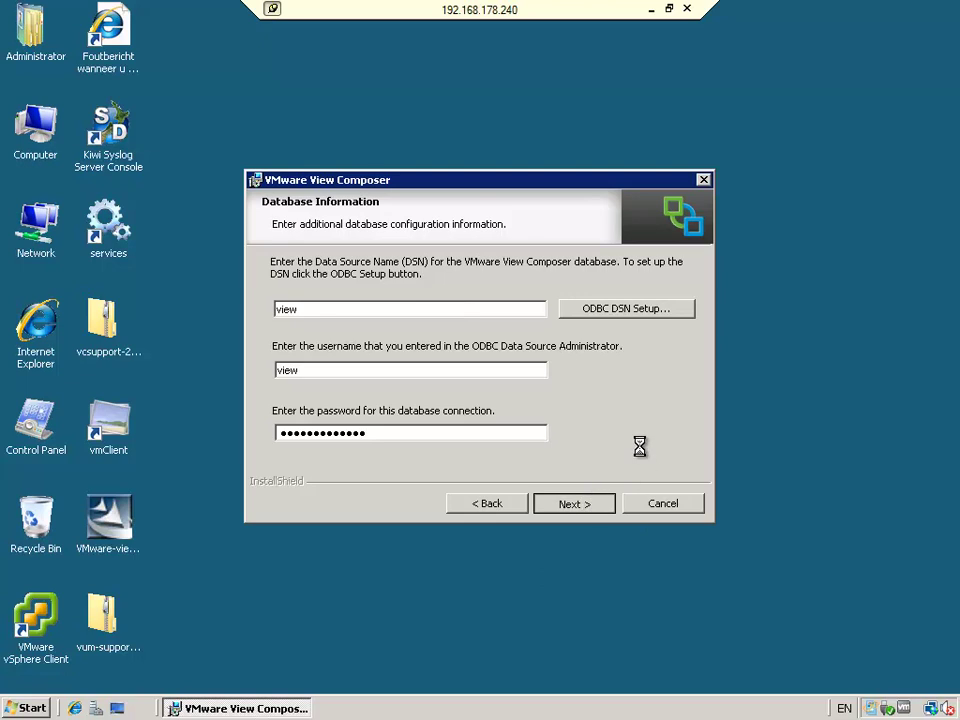
{"action": "left_click", "coordinate": [583, 509]}
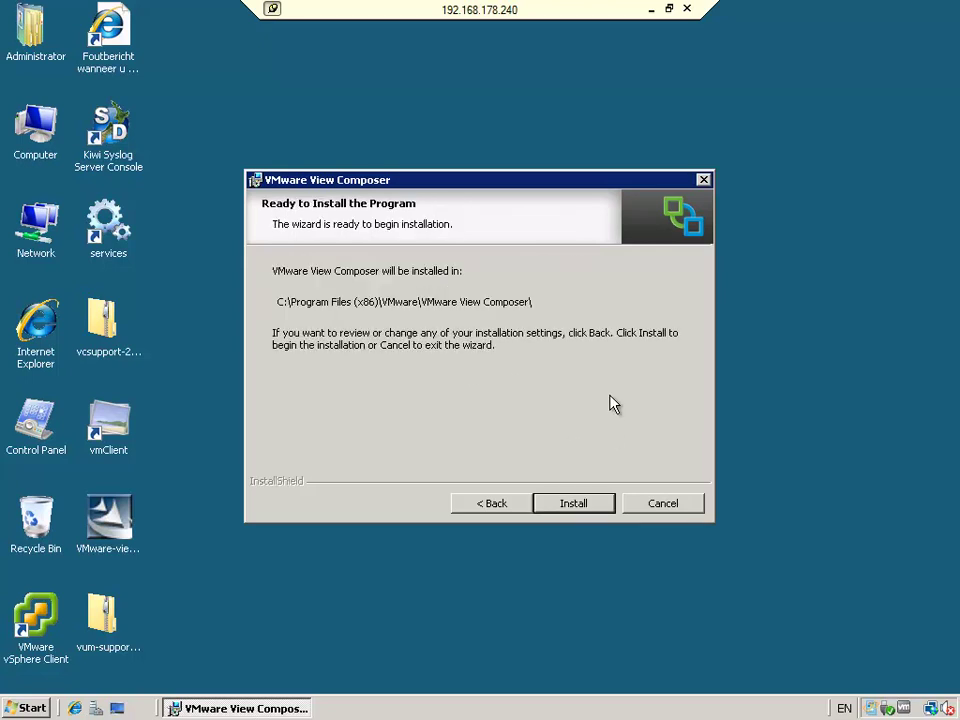
{"action": "left_click", "coordinate": [525, 502]}
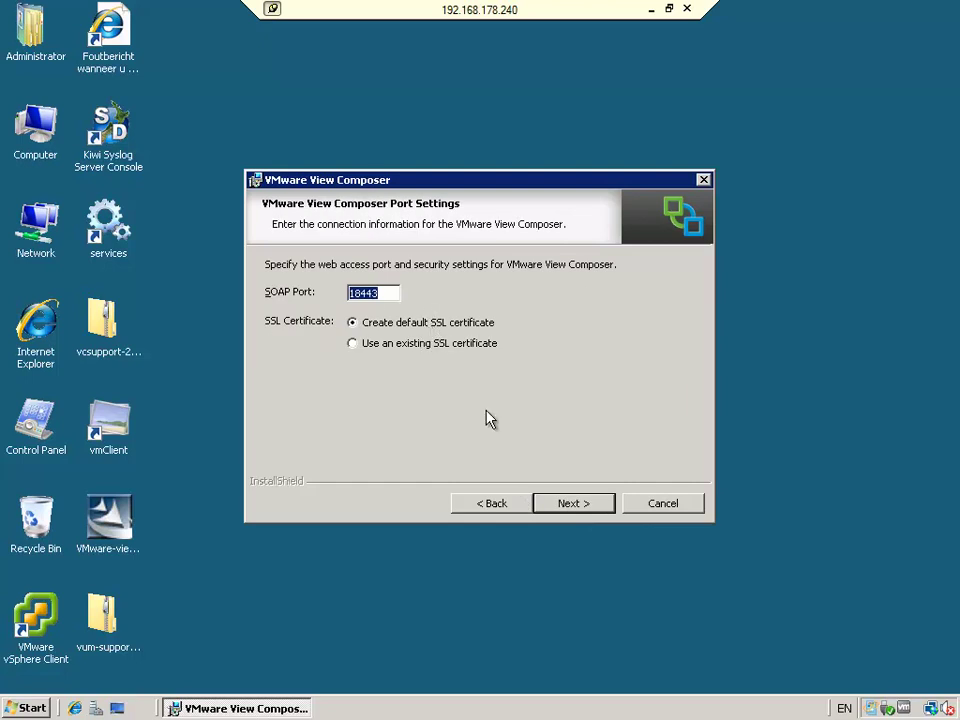
{"action": "left_click", "coordinate": [583, 508]}
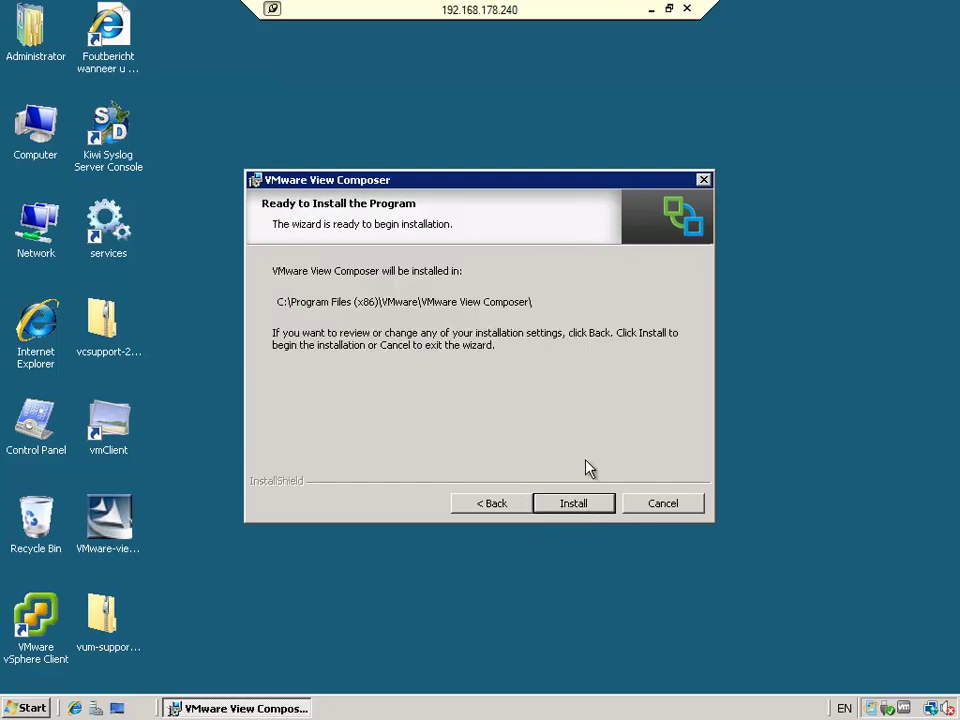
Step: Start the View Composer installation and open the Services console from the desktop while it runs
{"action": "left_click", "coordinate": [599, 506]}
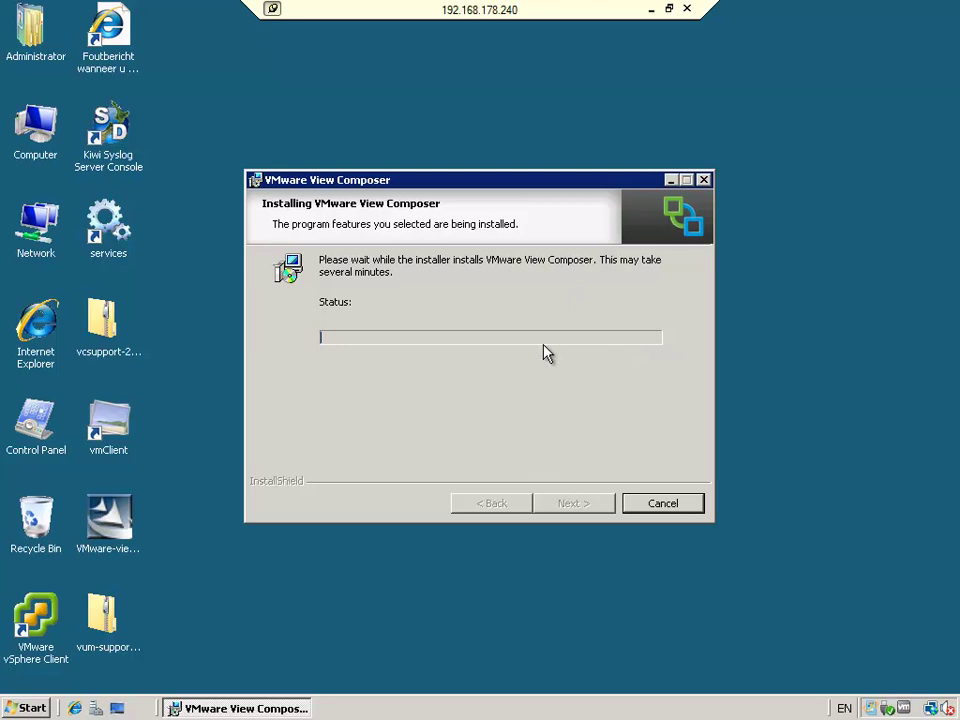
{"action": "left_click", "coordinate": [651, 9]}
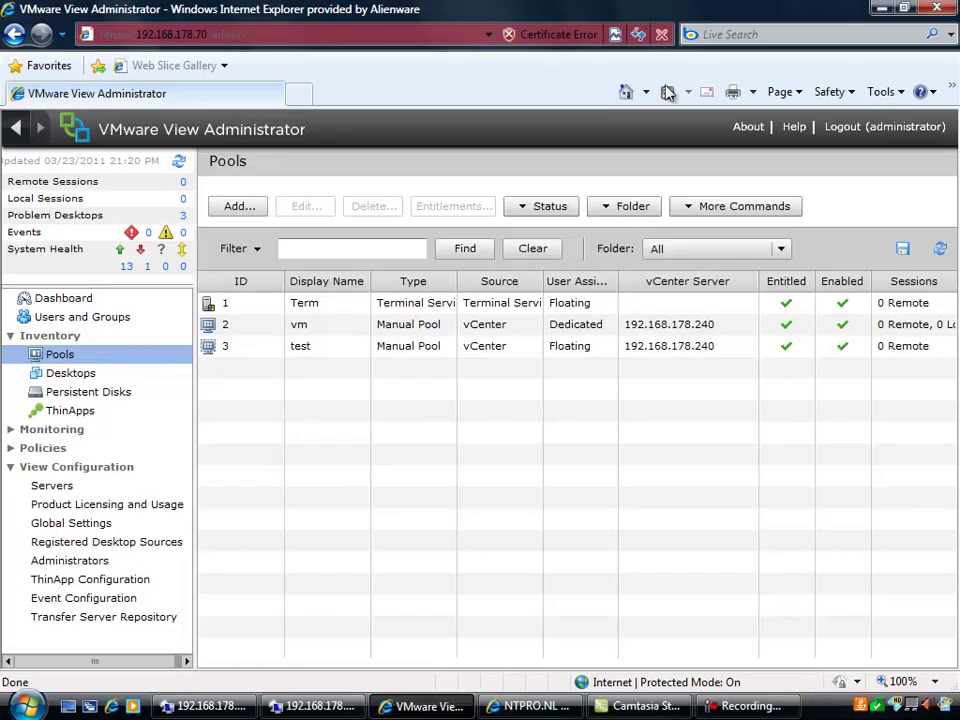
{"action": "left_click", "coordinate": [735, 706]}
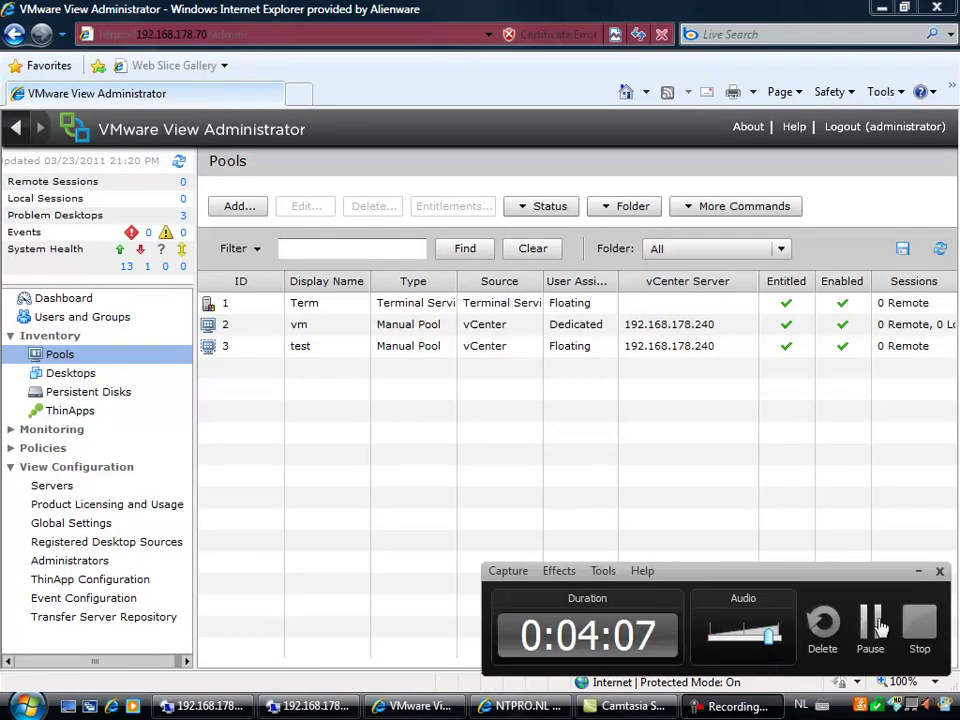
{"action": "left_click", "coordinate": [872, 622]}
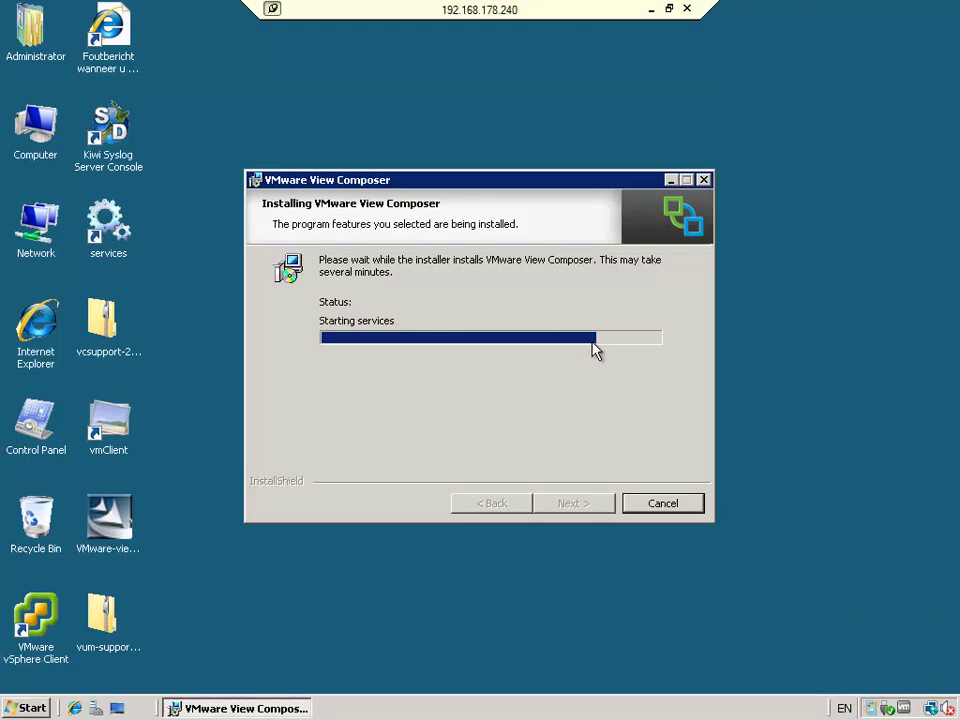
{"action": "left_click", "coordinate": [108, 222]}
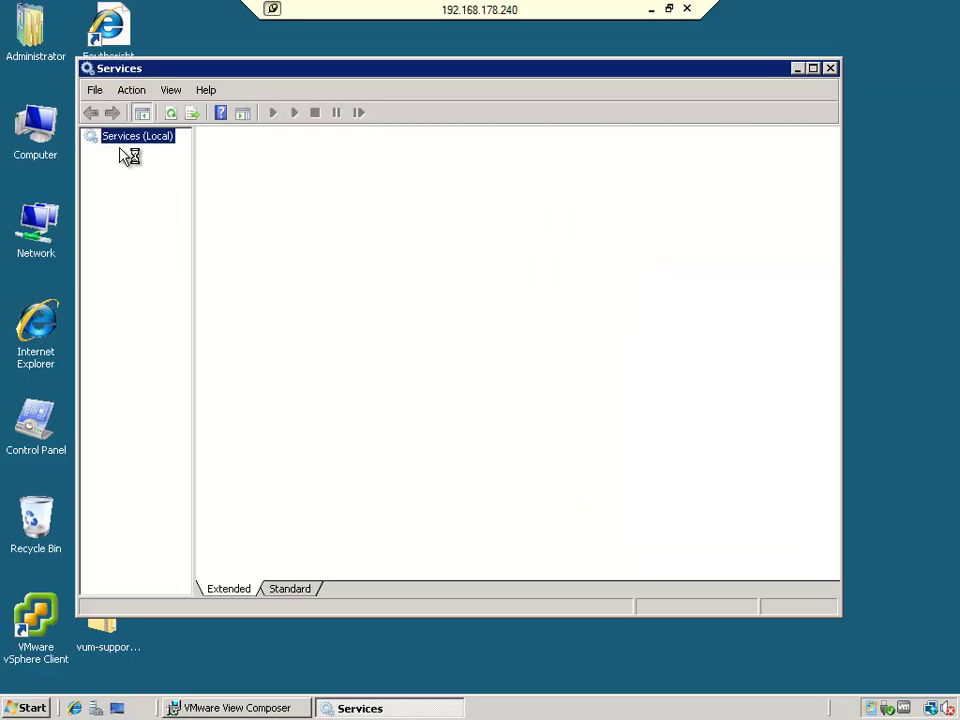
Step: Confirm in Services that VMware View Composer is Started, widening the Name column to read it
{"action": "left_click", "coordinate": [237, 707]}
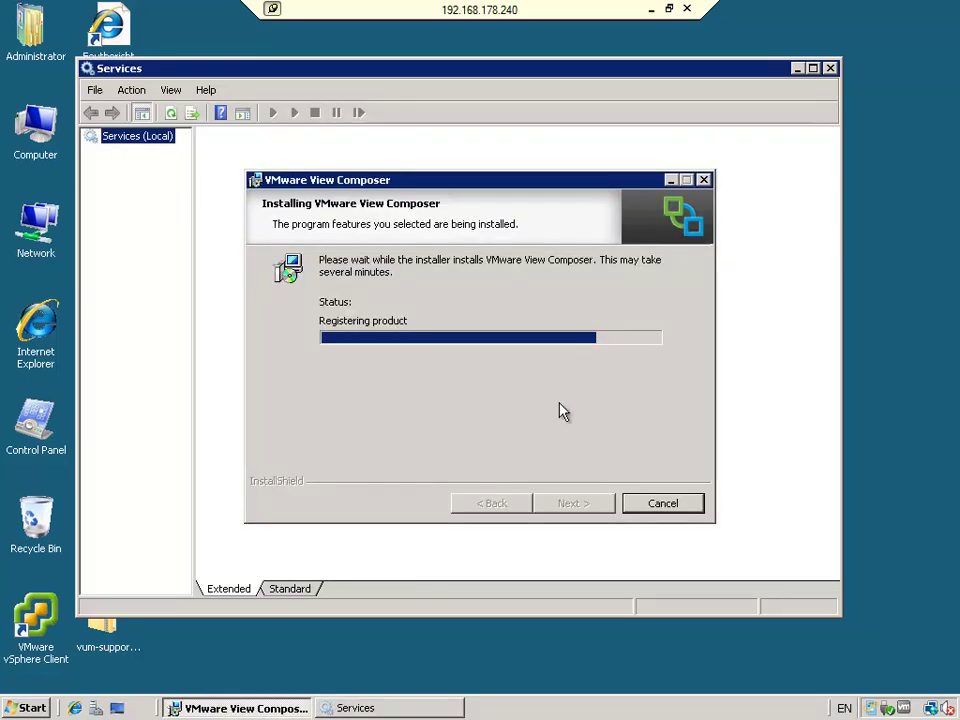
{"action": "left_click", "coordinate": [510, 75]}
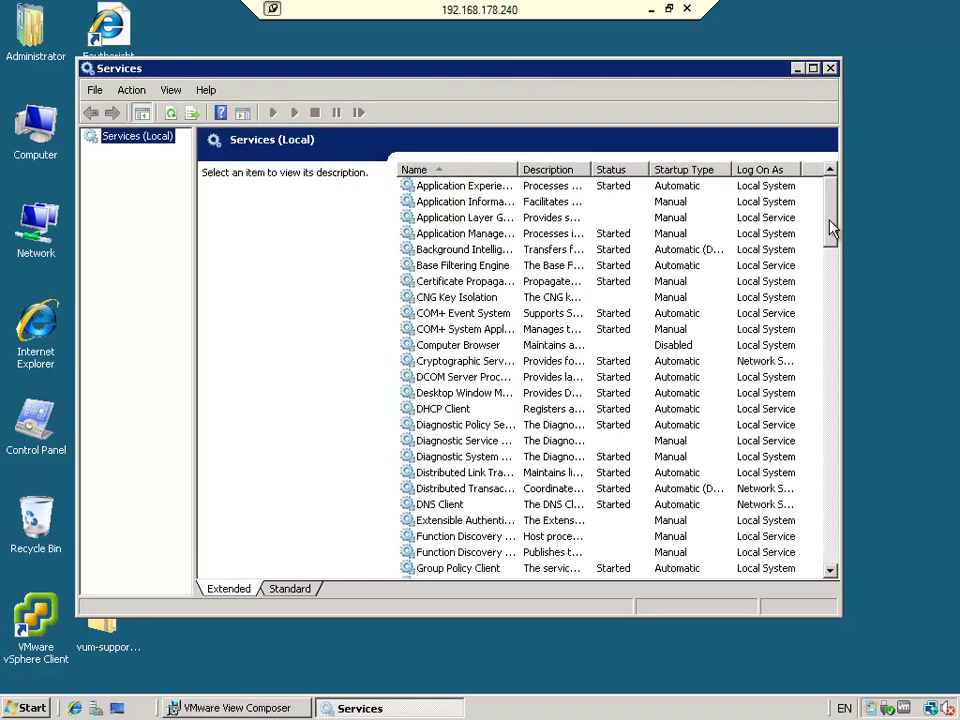
{"action": "left_click_drag", "start_coordinate": [831, 221], "coordinate": [842, 501]}
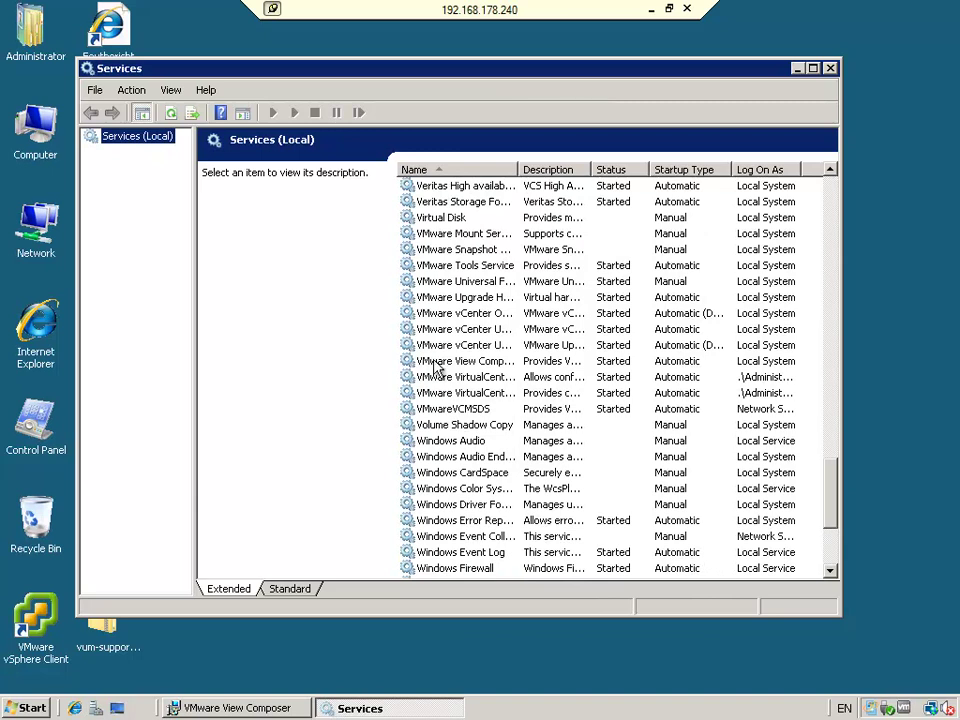
{"action": "left_click_drag", "start_coordinate": [517, 169], "coordinate": [584, 169]}
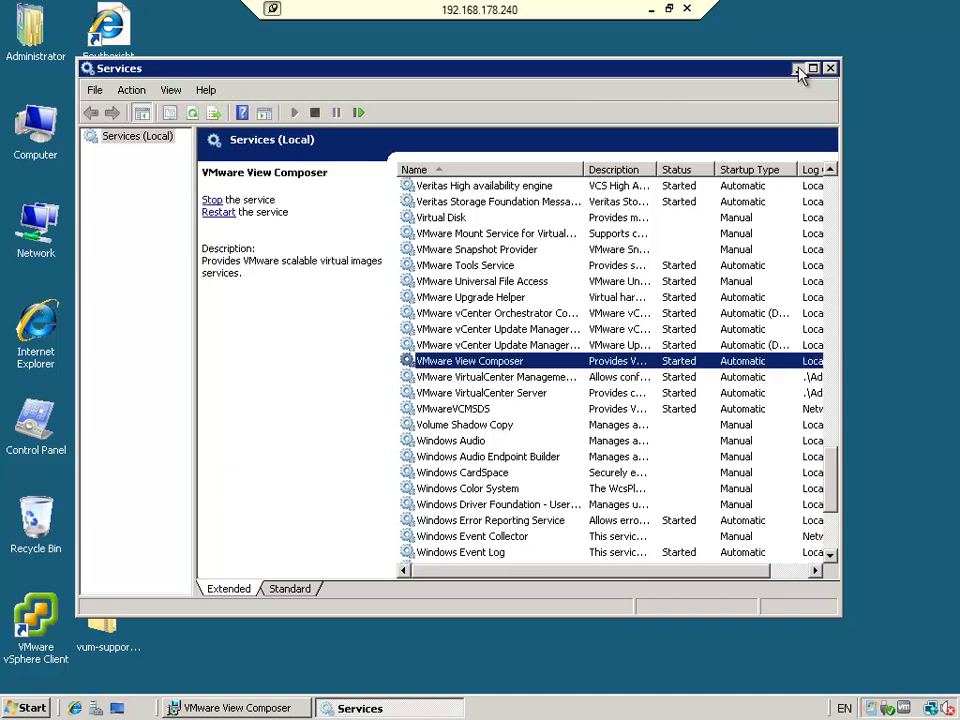
{"action": "left_click", "coordinate": [797, 68]}
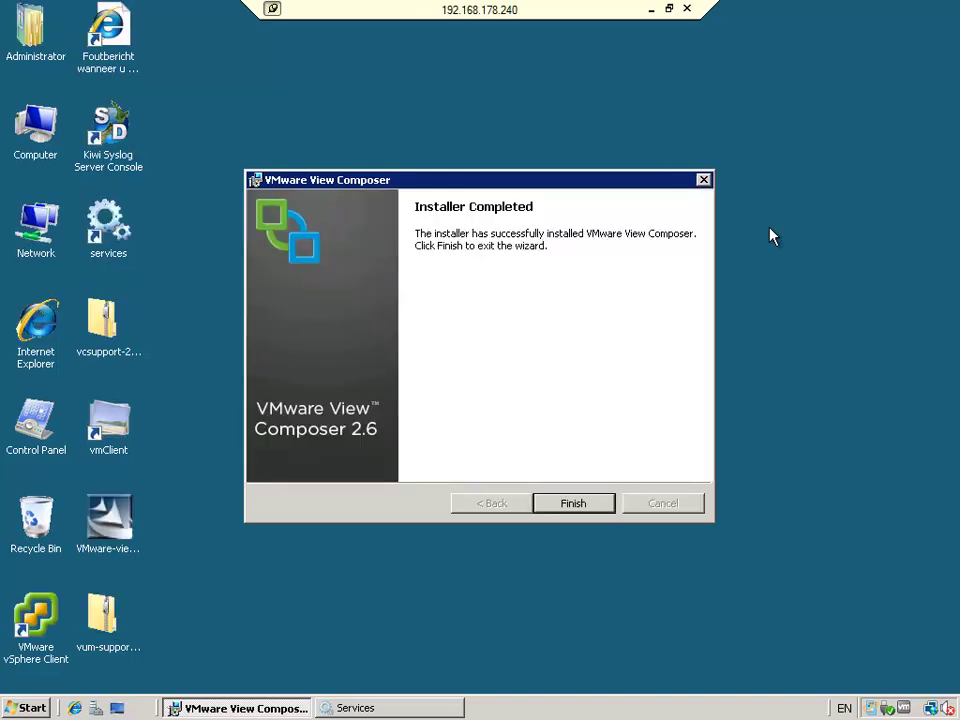
Step: Close the finished installer and enable View Composer on vCenter server 192.168.178.240
{"action": "left_click", "coordinate": [593, 505]}
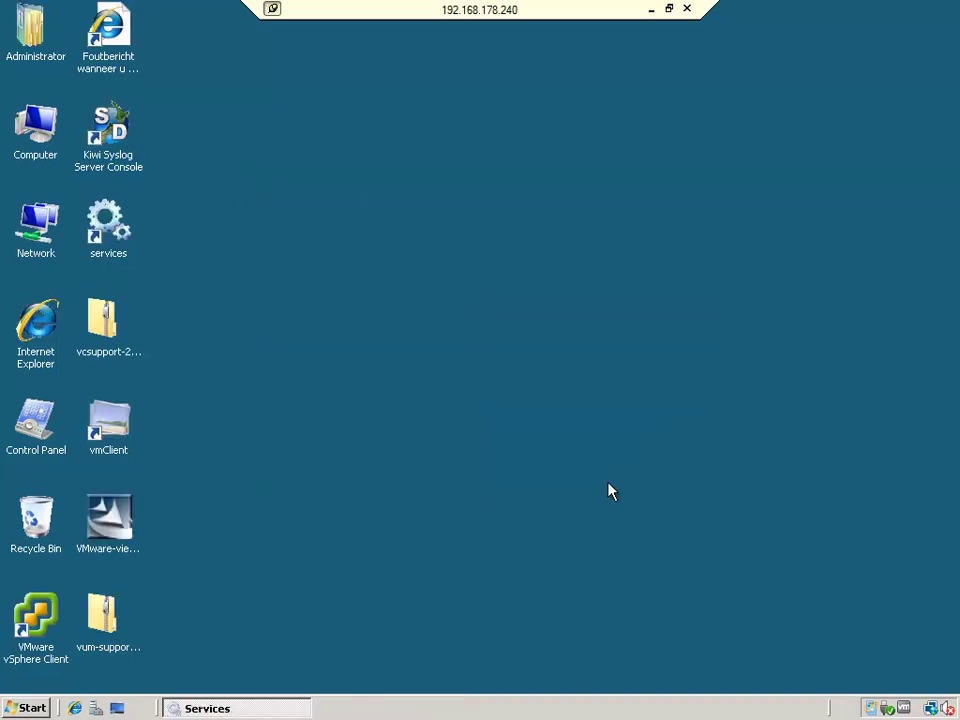
{"action": "left_click", "coordinate": [651, 13]}
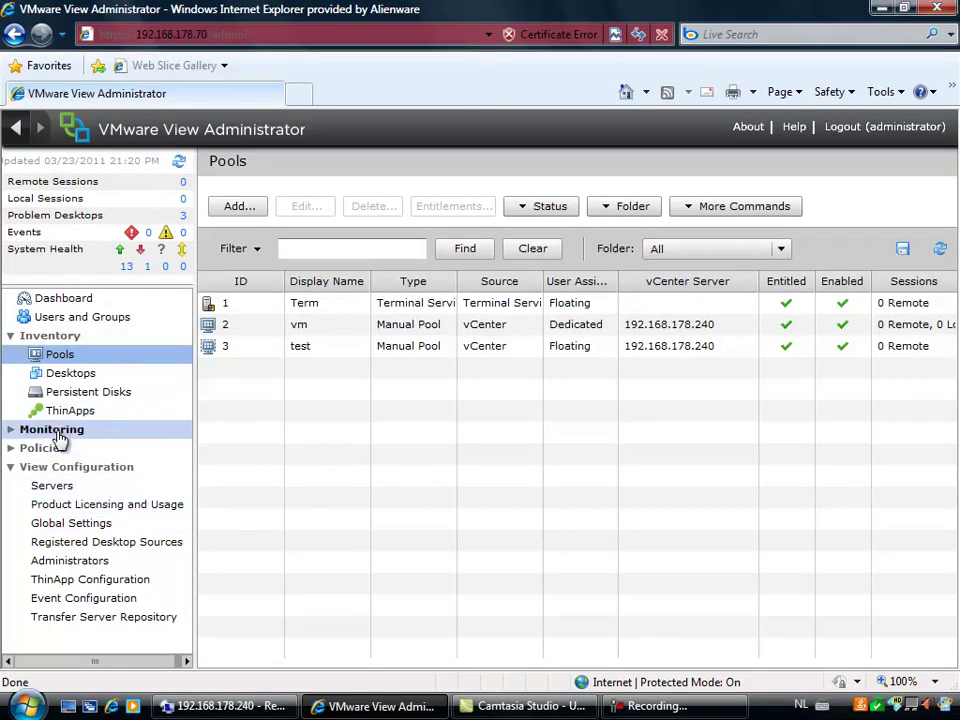
{"action": "left_click", "coordinate": [58, 486]}
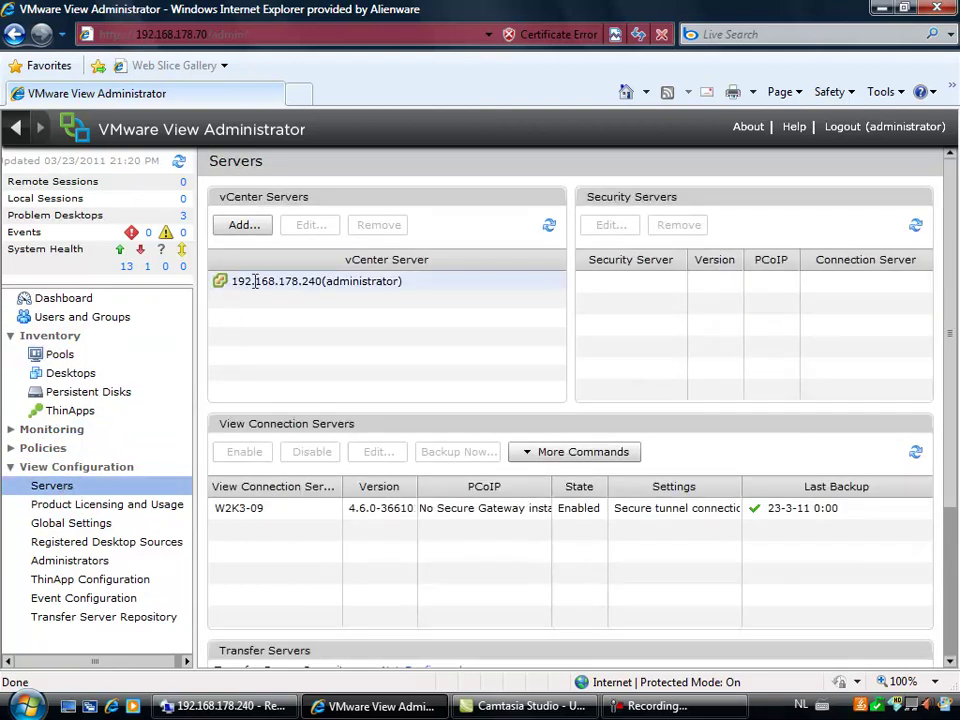
{"action": "left_click", "coordinate": [256, 281]}
{"action": "left_click", "coordinate": [314, 226]}
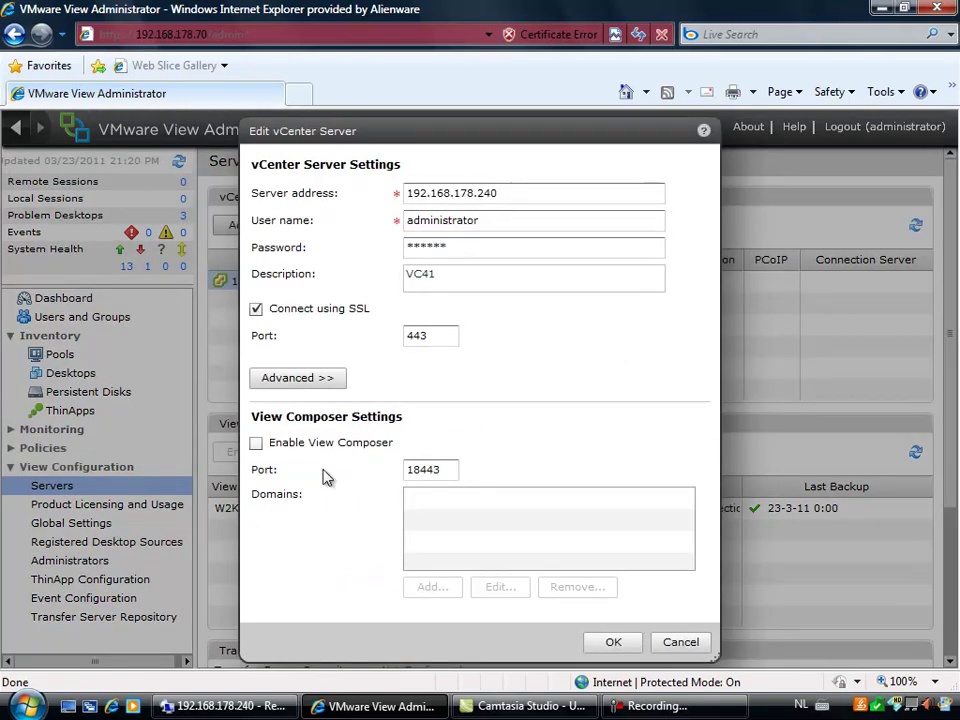
{"action": "left_click", "coordinate": [259, 444]}
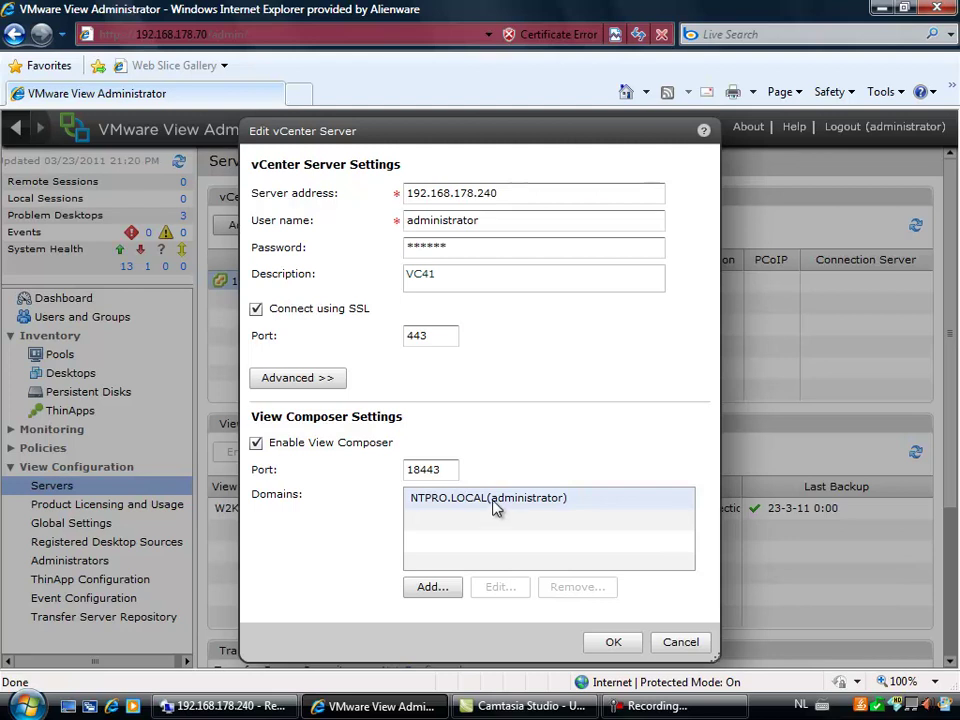
{"action": "left_click", "coordinate": [616, 644]}
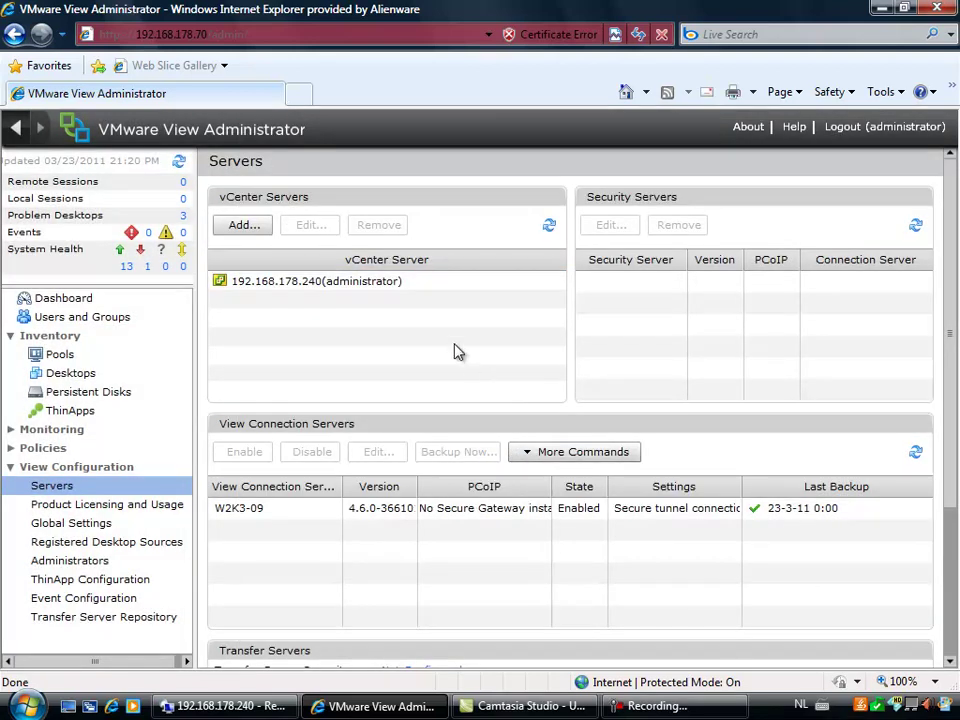
Step: Start a new Automated Pool using Dedicated desktops with automatic assignment
{"action": "left_click", "coordinate": [77, 360]}
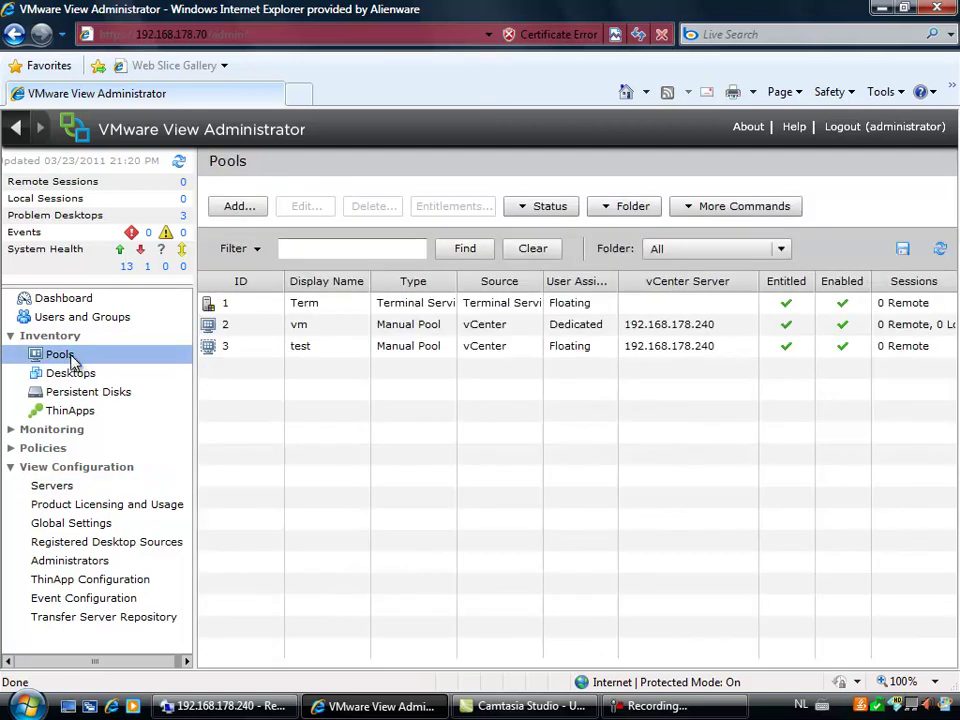
{"action": "left_click", "coordinate": [240, 207]}
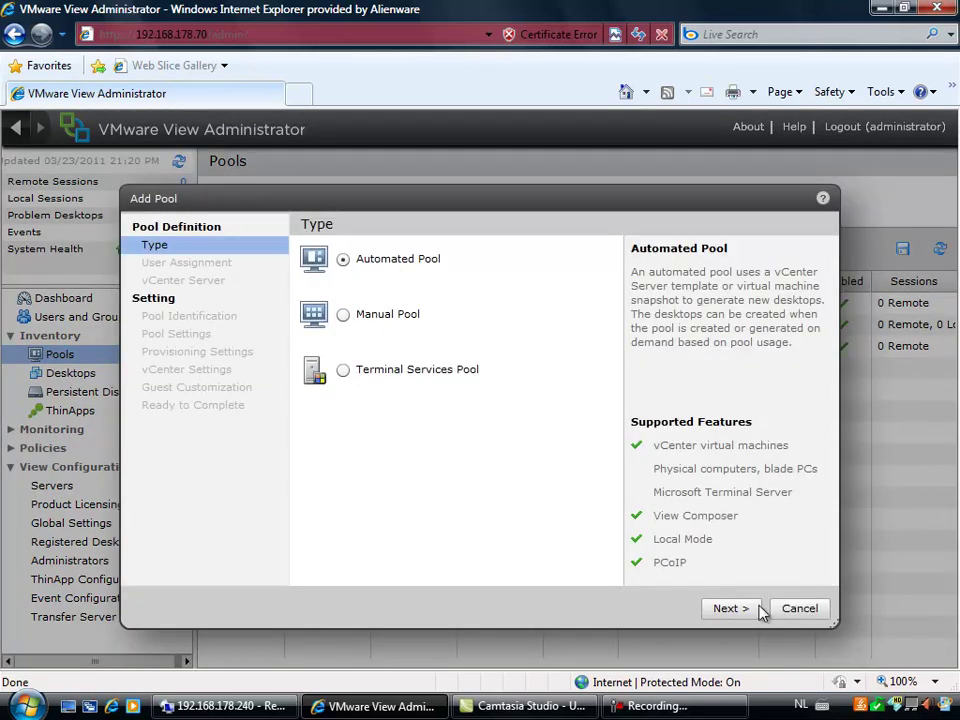
{"action": "left_click", "coordinate": [727, 608]}
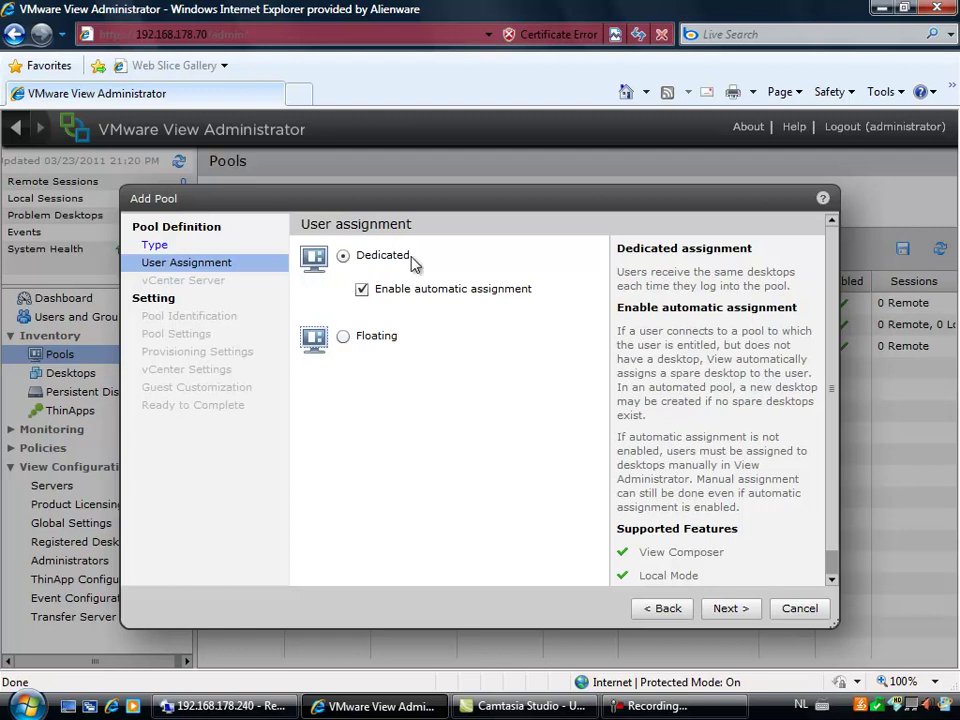
{"action": "left_click", "coordinate": [731, 607]}
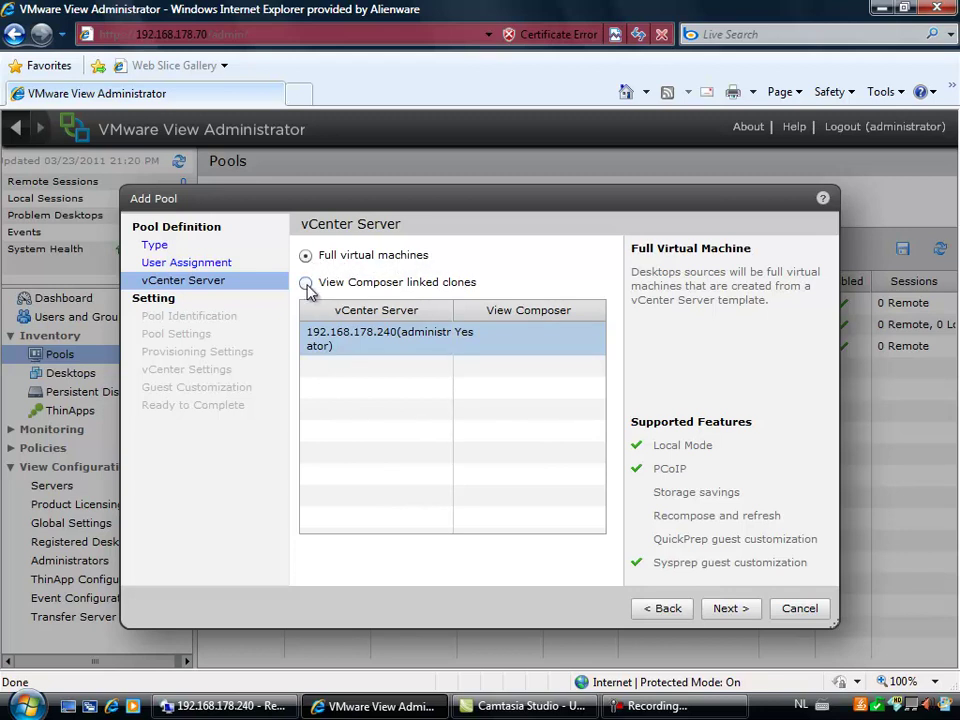
Step: Select View Composer linked clones for the pool's desktops on vCenter 192.168.178.240
{"action": "left_click", "coordinate": [306, 284]}
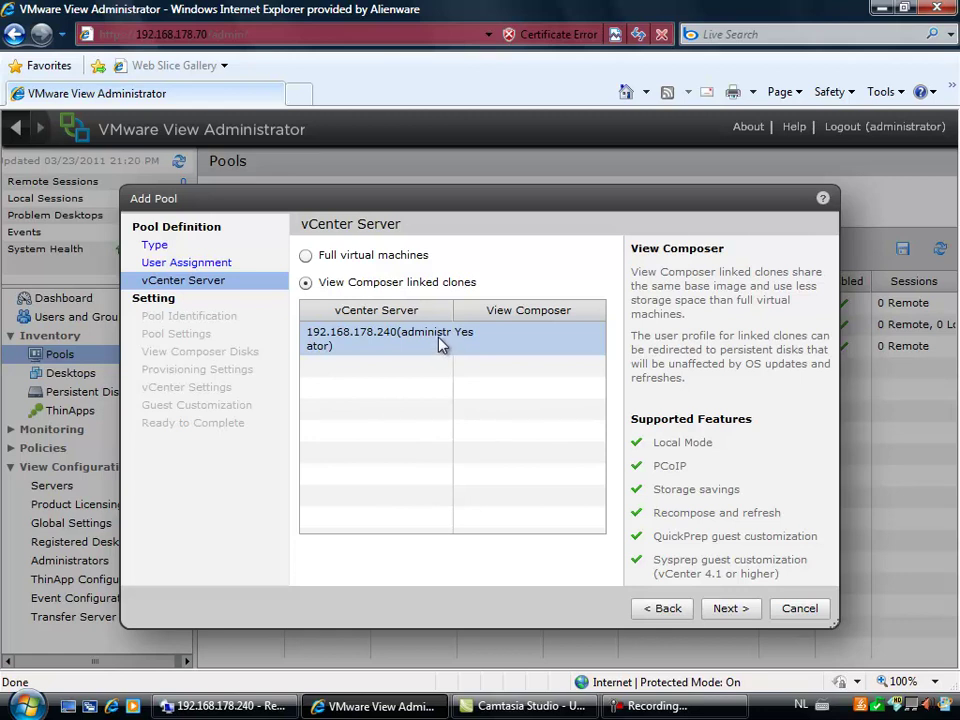
Step: Fill in the pool ID, place the pool in the productie folder, and add description 'tesdt'
{"action": "left_click", "coordinate": [731, 609]}
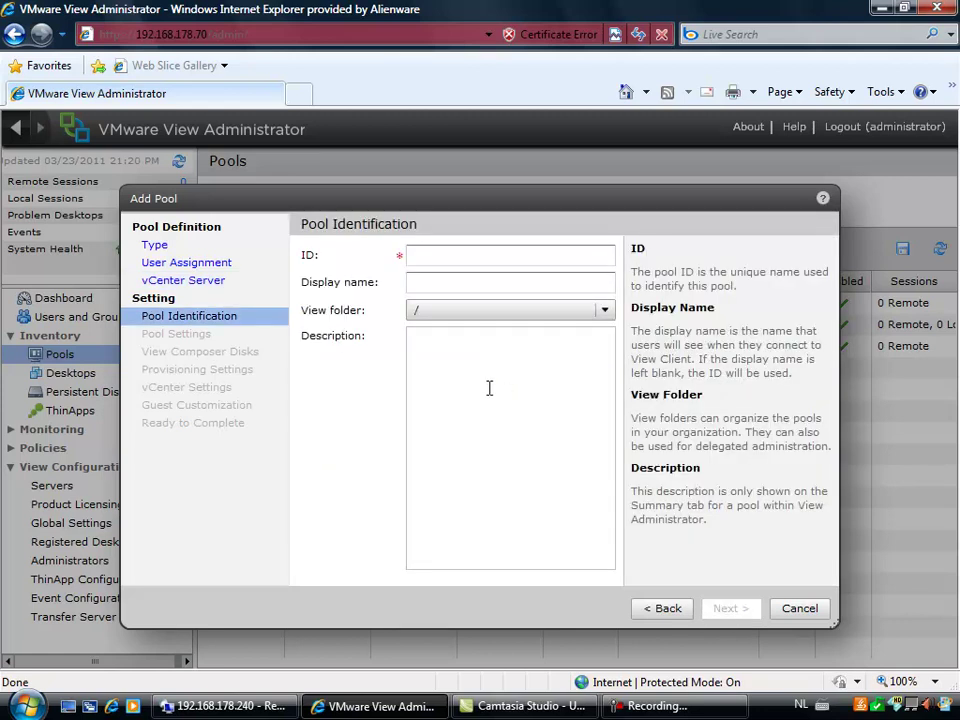
{"action": "left_click", "coordinate": [464, 255]}
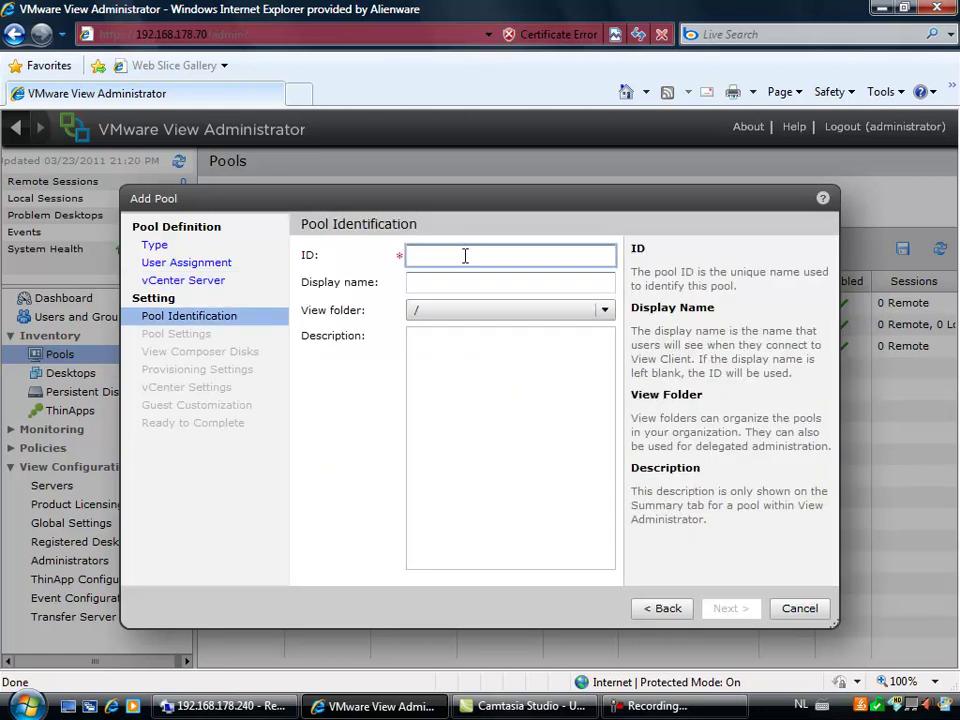
{"action": "type", "text": "exam"}
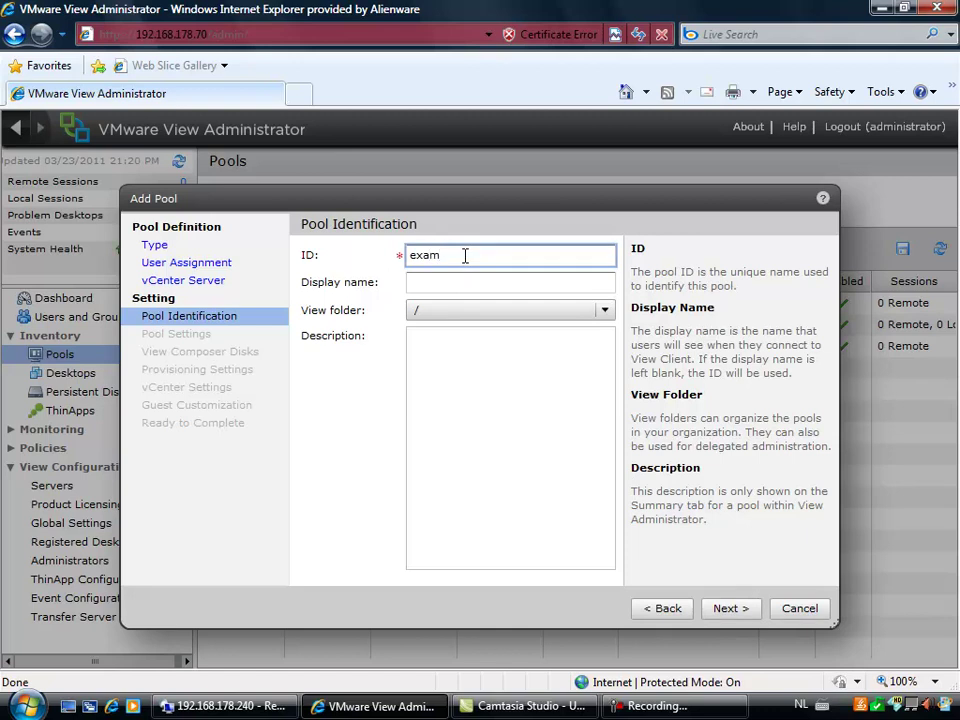
{"action": "type", "text": " vd"}
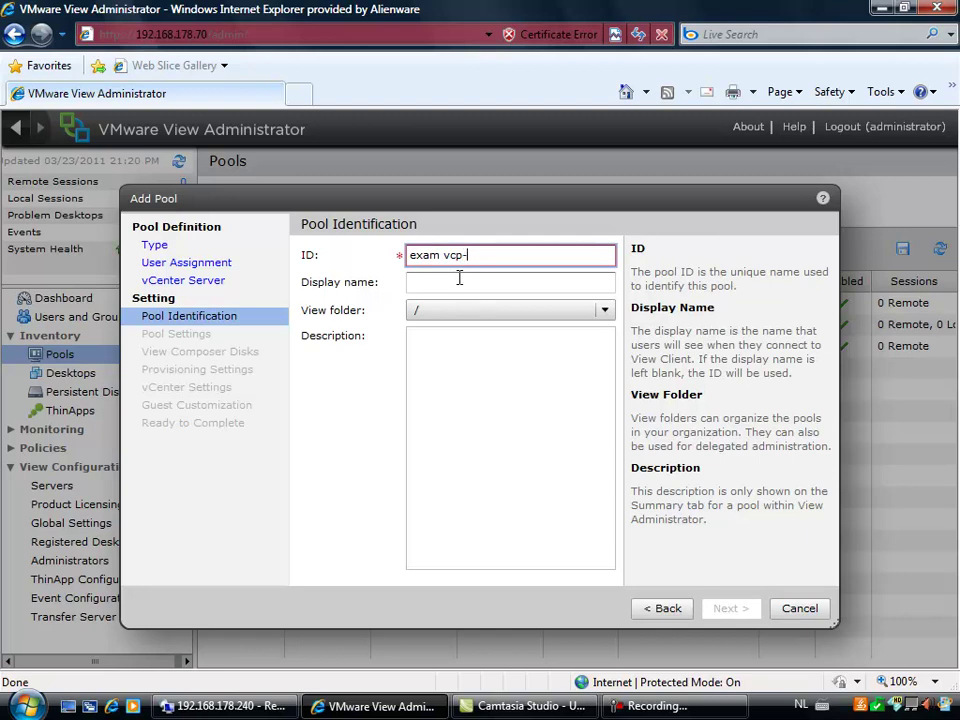
{"action": "left_click", "coordinate": [480, 283]}
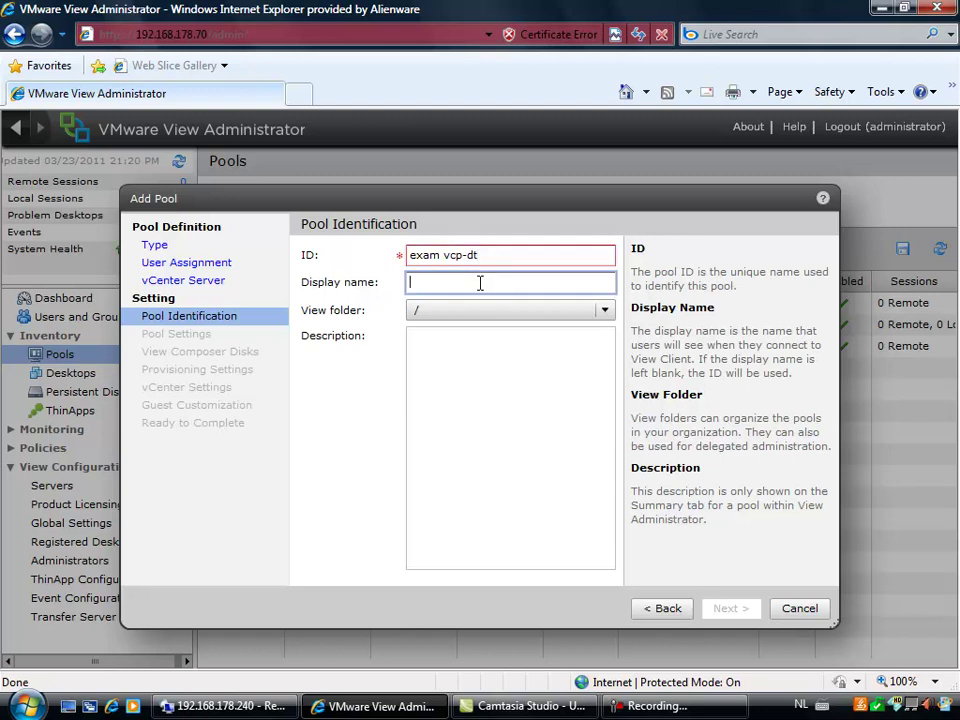
{"action": "left_click", "coordinate": [604, 310]}
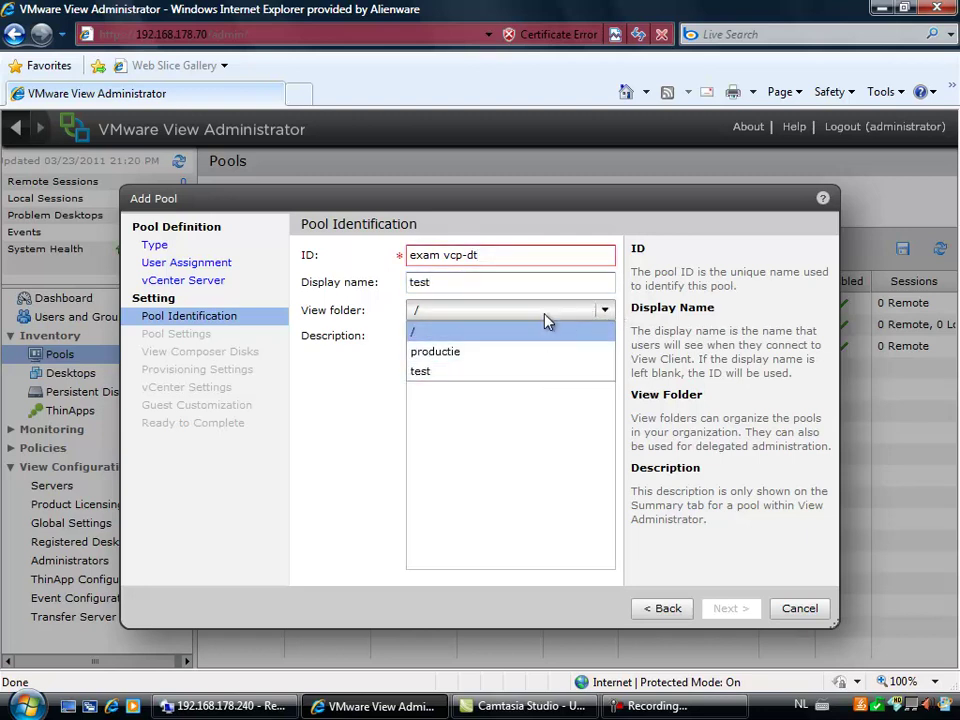
{"action": "left_click", "coordinate": [448, 359]}
{"action": "left_click", "coordinate": [513, 383]}
{"action": "type", "text": "tesdt"}
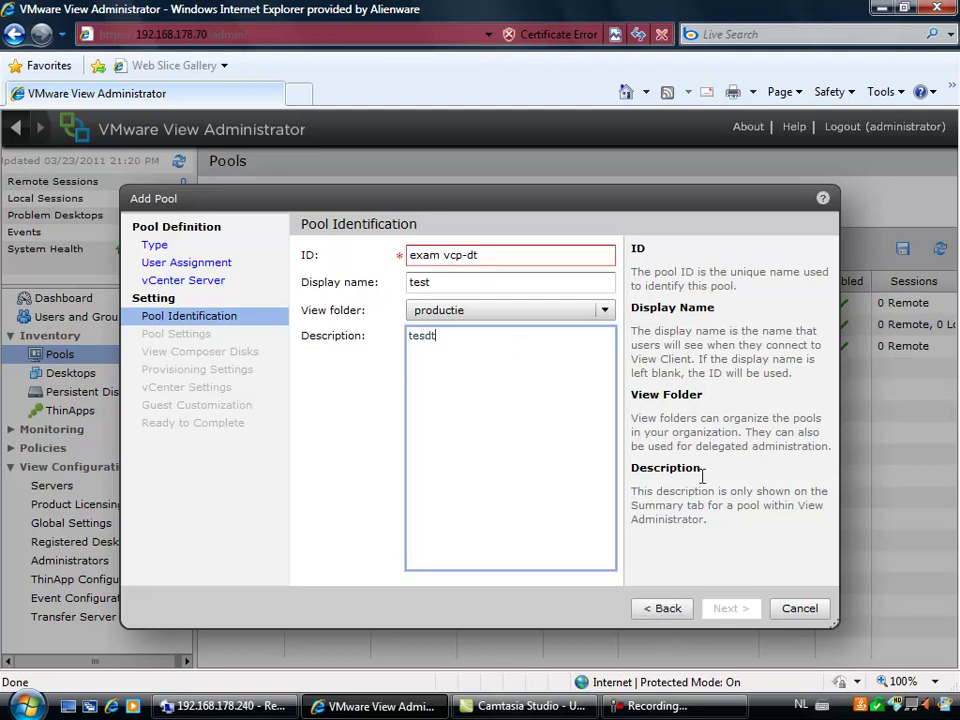
Step: Remove the space and hyphen so the pool ID reads examvcpdt
{"action": "mouse_move", "coordinate": [492, 255]}
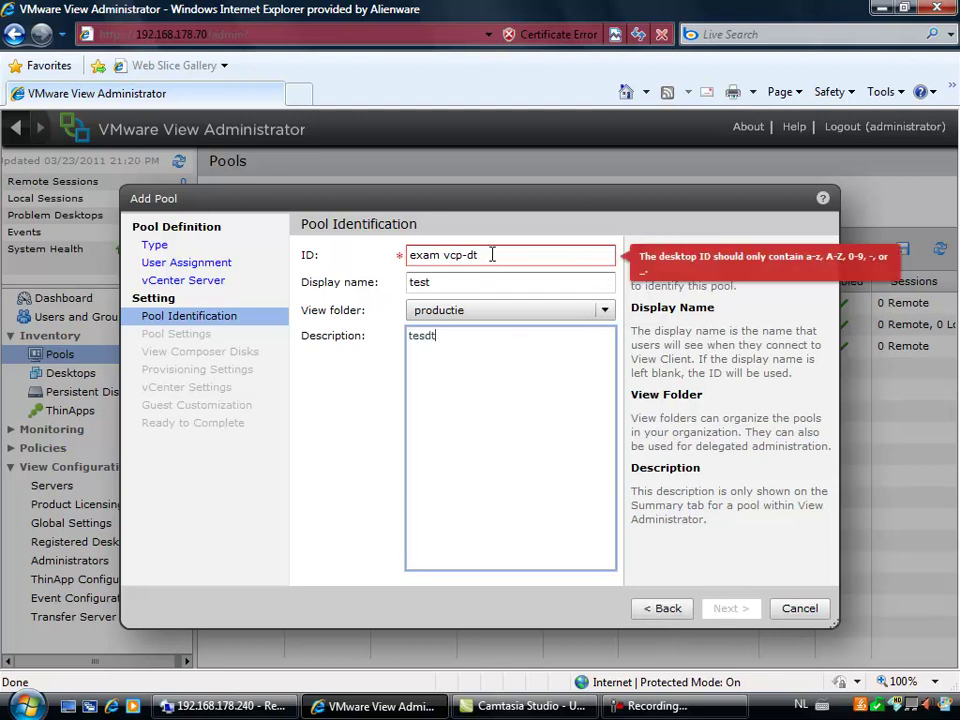
{"action": "left_click", "coordinate": [441, 255]}
{"action": "key", "text": "Delete"}
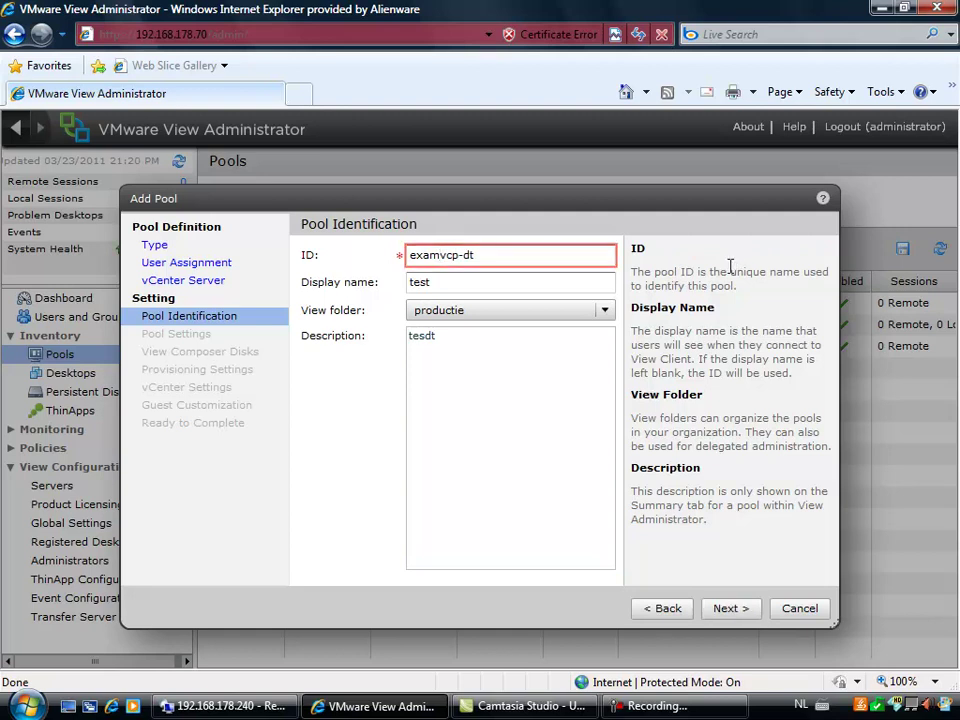
{"action": "left_click", "coordinate": [465, 256]}
{"action": "key", "text": "BackSpace"}
{"action": "left_click", "coordinate": [528, 285]}
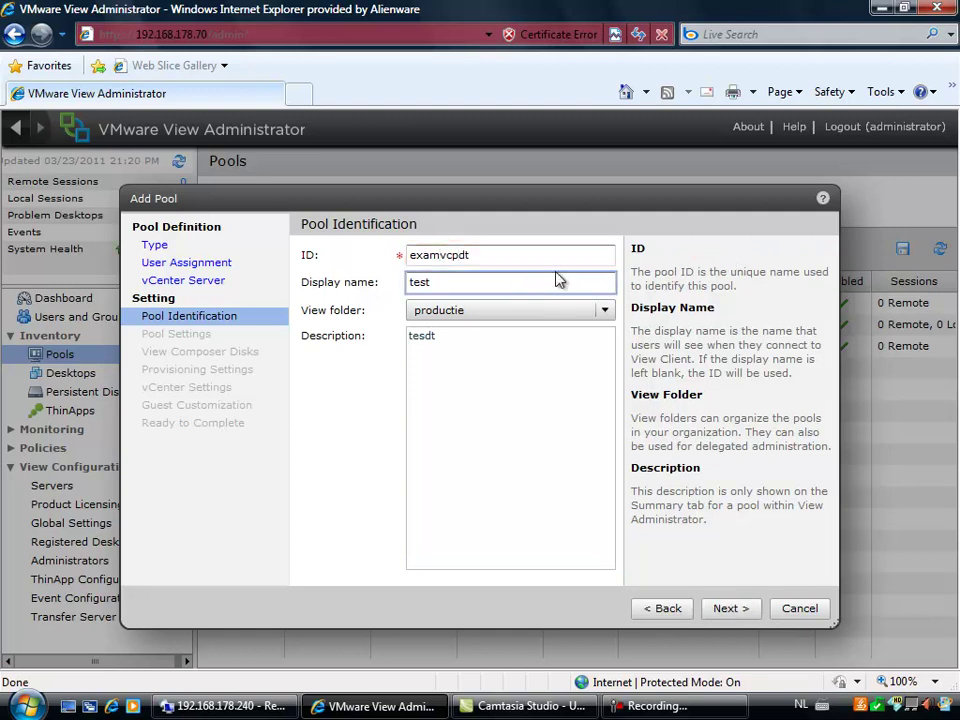
Step: Review Pool Settings, leaving defaults like Enabled, PCoIP and 2 monitors at 1920x1200
{"action": "left_click", "coordinate": [738, 608]}
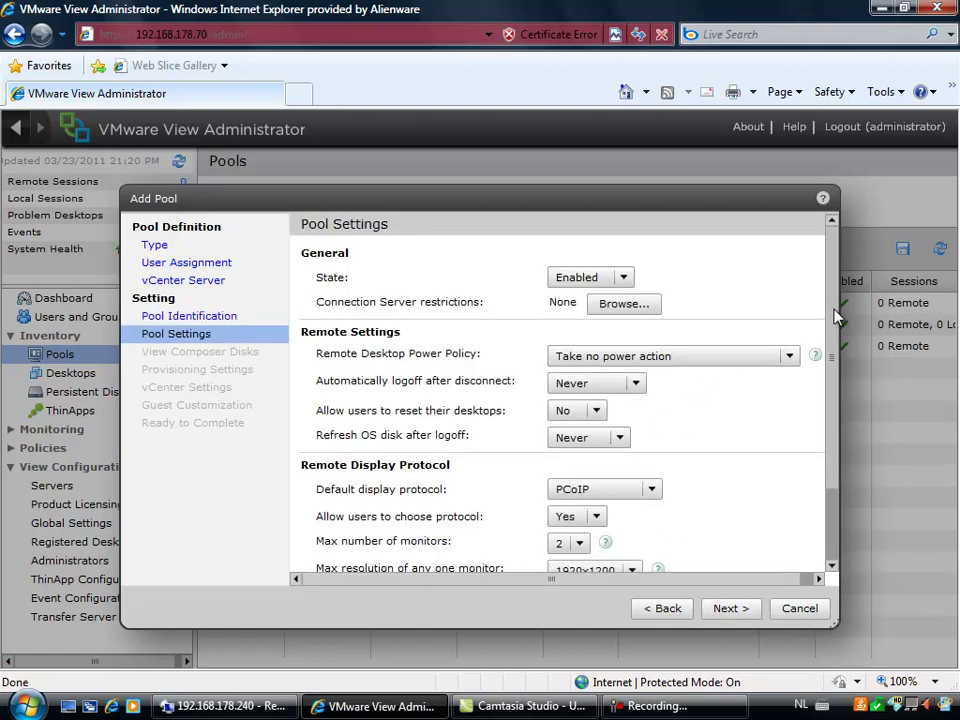
{"action": "mouse_move", "coordinate": [834, 315]}
{"action": "left_mouse_down"}
{"action": "mouse_move", "coordinate": [834, 342]}
{"action": "mouse_move", "coordinate": [825, 306]}
{"action": "left_mouse_up"}
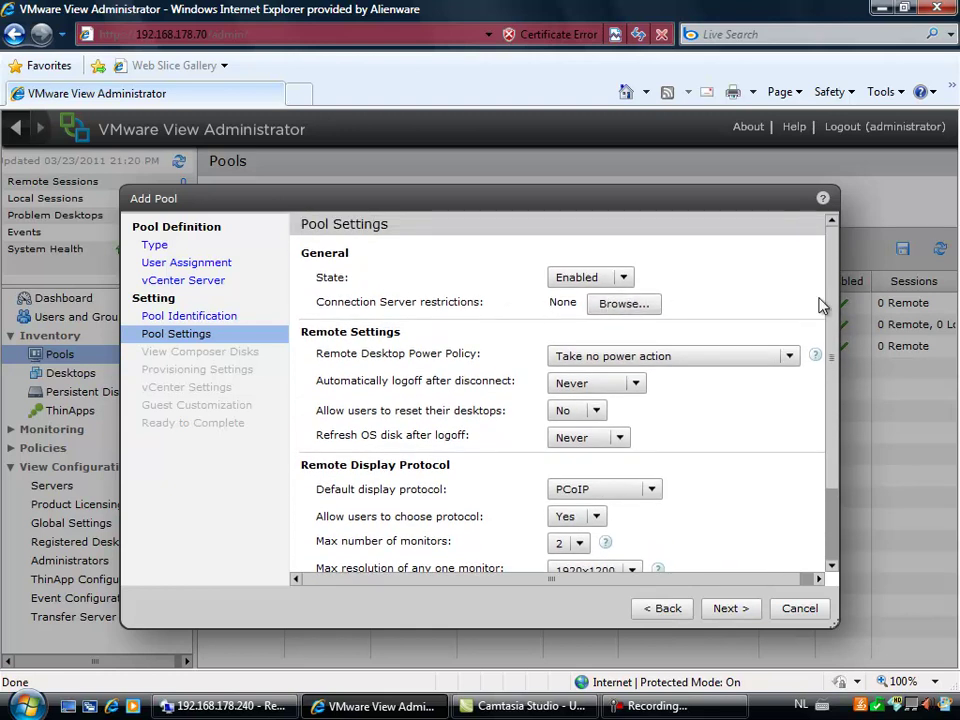
{"action": "left_click_drag", "start_coordinate": [827, 302], "coordinate": [834, 369]}
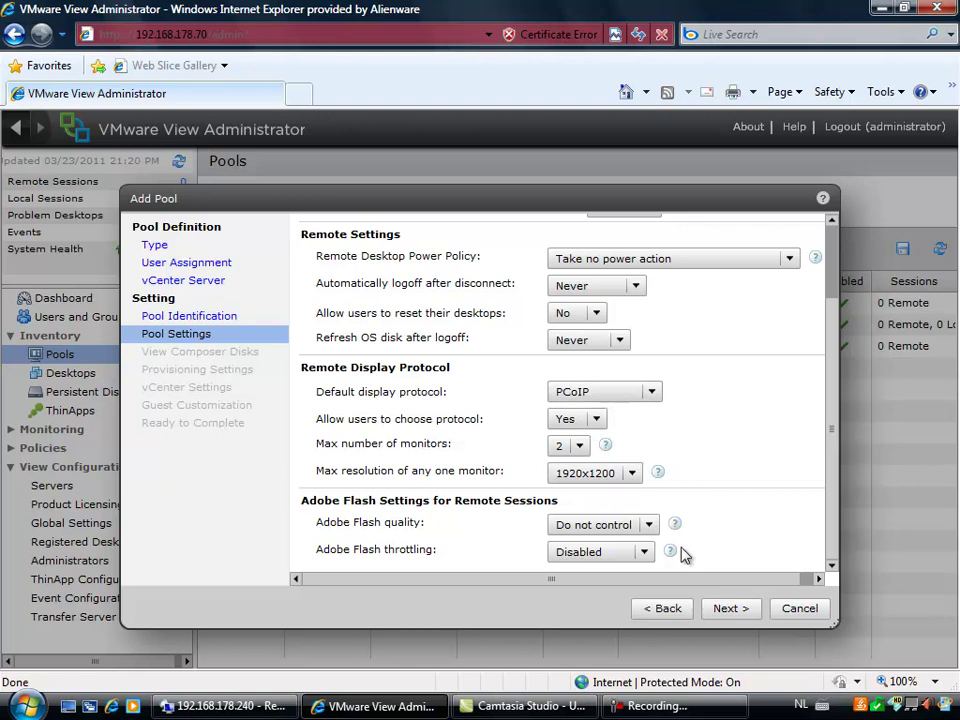
Step: Keep the 2048 MB persistent disk on D and 4096 MB disposable disk defaults
{"action": "left_click", "coordinate": [728, 610]}
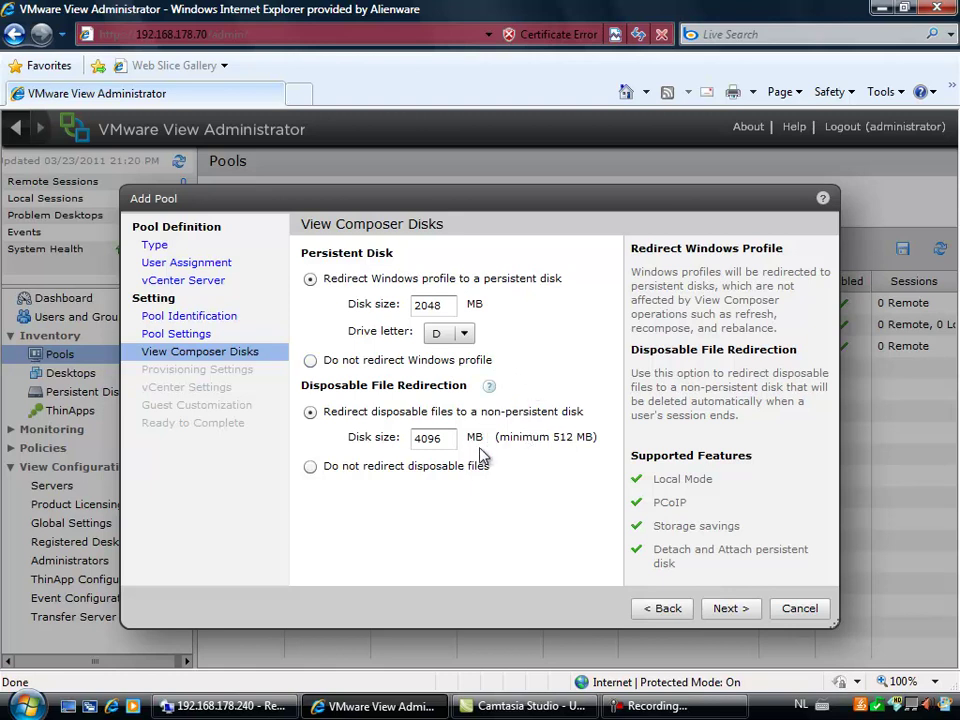
Step: Set the desktop naming pattern to desktop{n}
{"action": "left_click", "coordinate": [729, 608]}
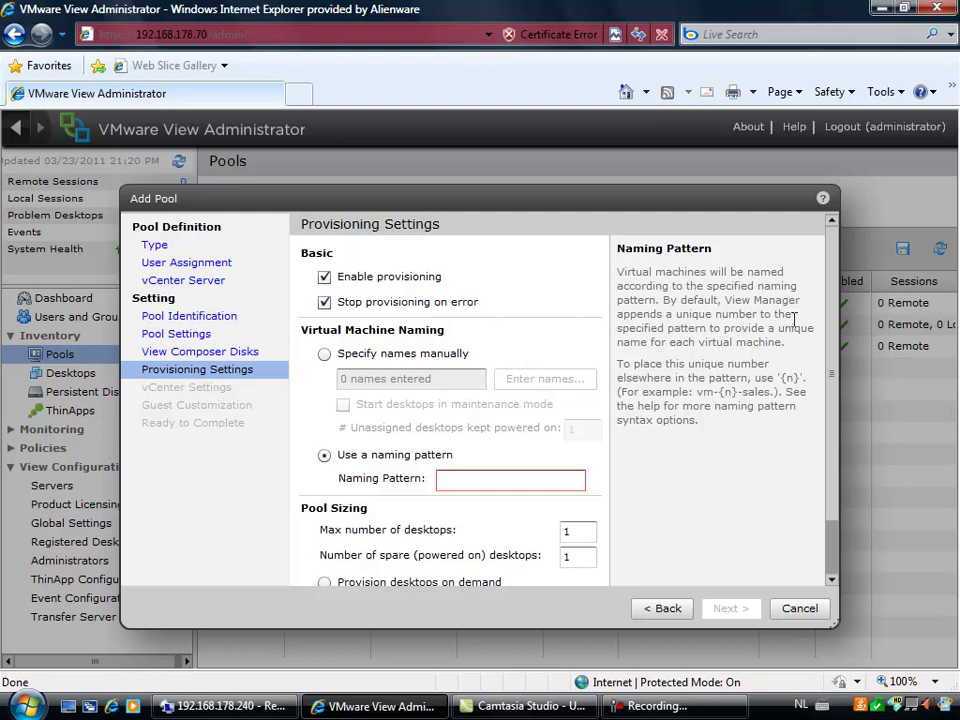
{"action": "scroll", "coordinate": [836, 381], "scroll_direction": "down", "scroll_amount": 1}
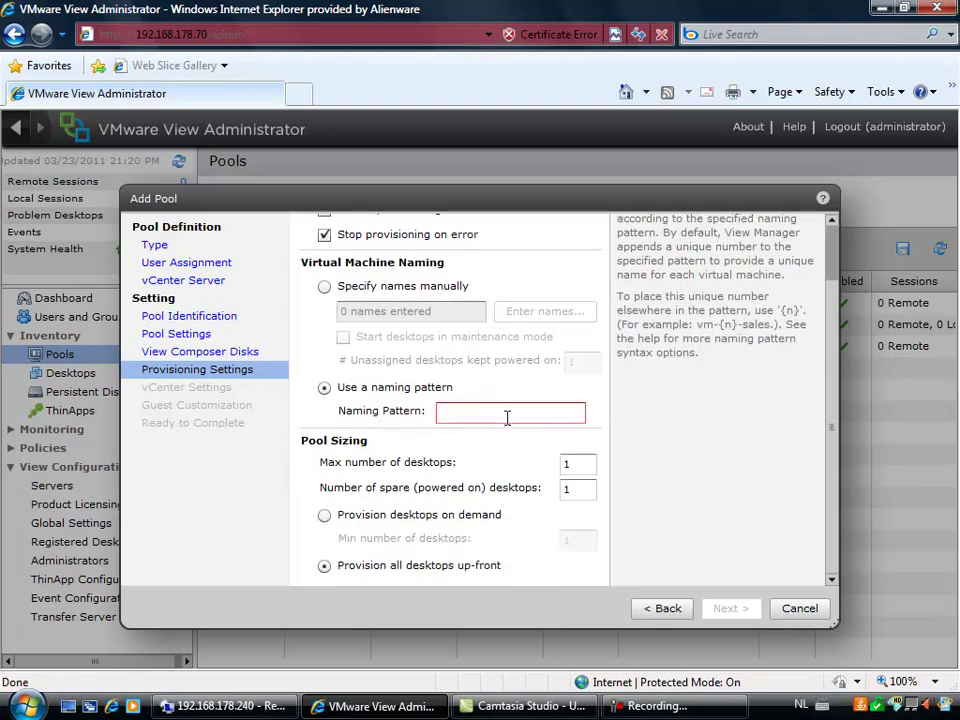
{"action": "left_click", "coordinate": [508, 414]}
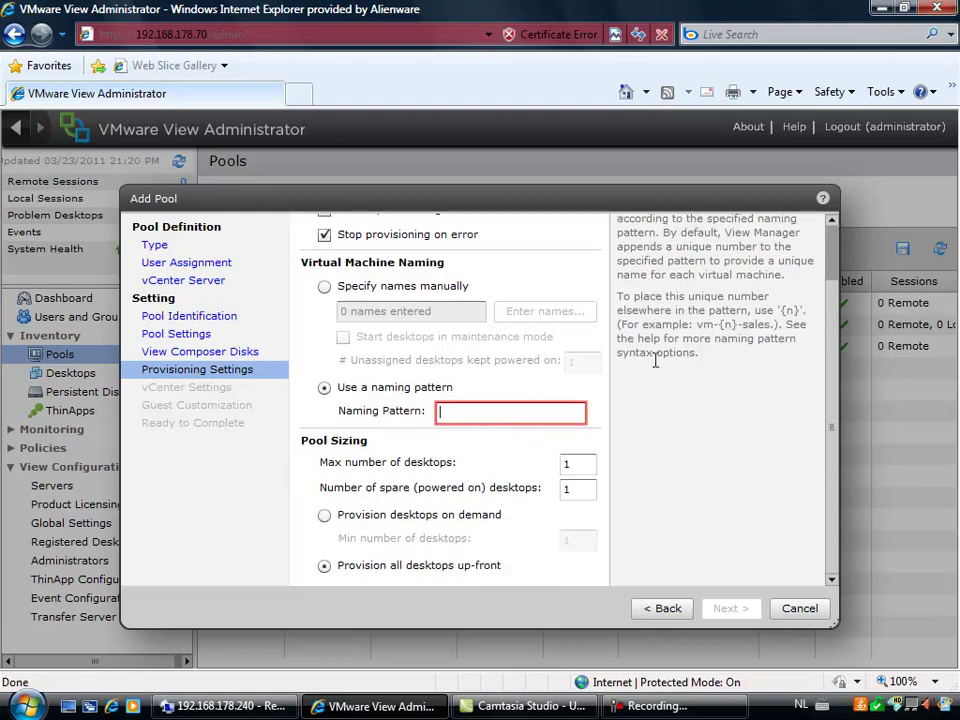
{"action": "type", "text": "d"}
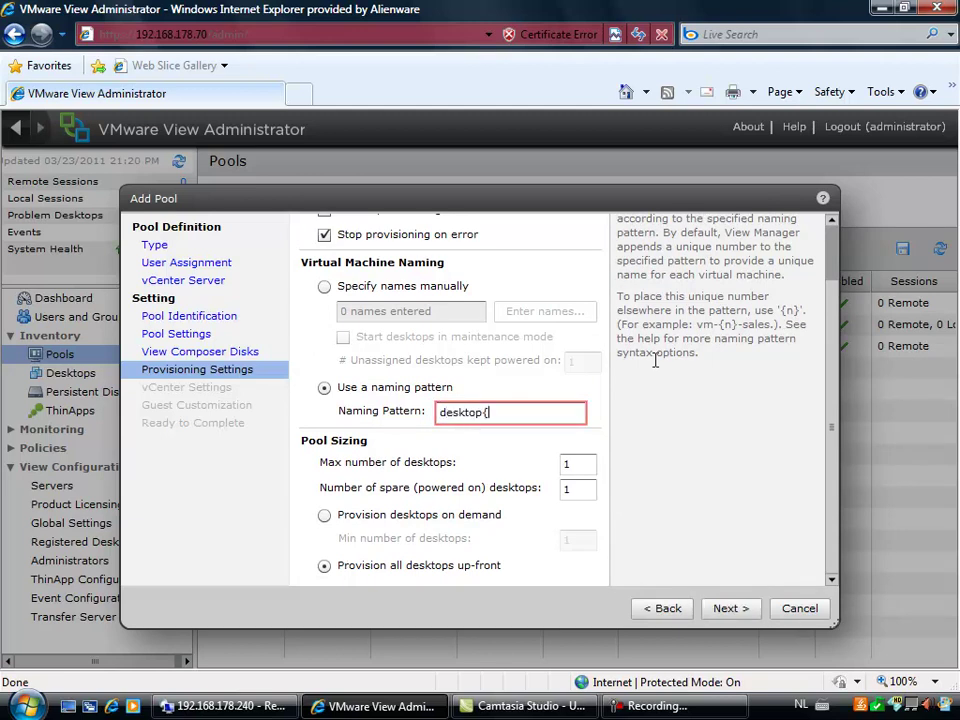
{"action": "type", "text": "esktop{"}
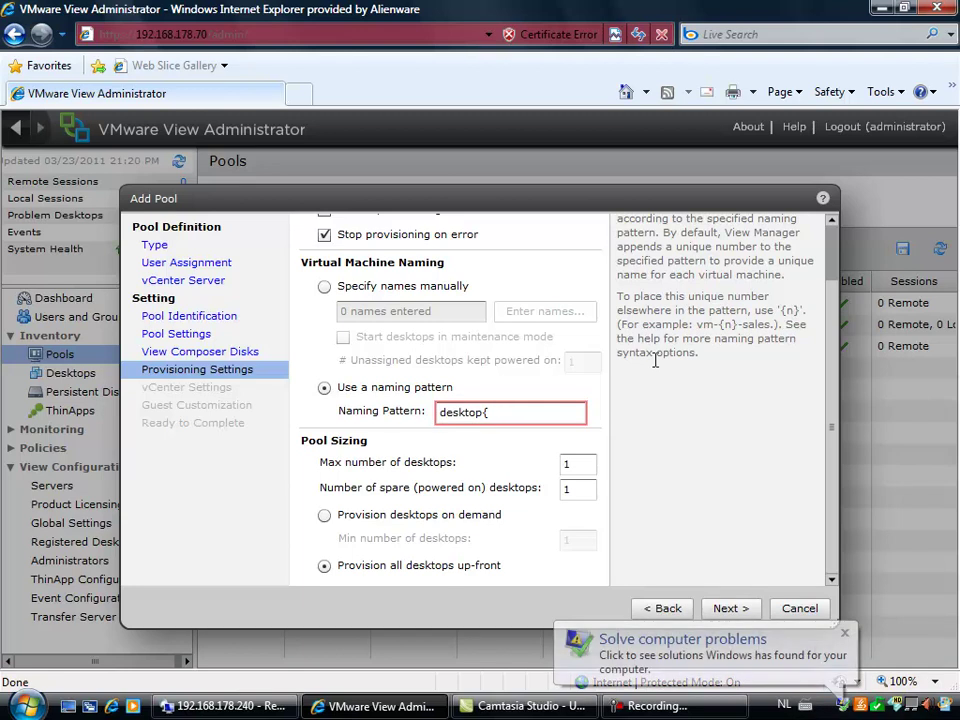
{"action": "type", "text": "n"}
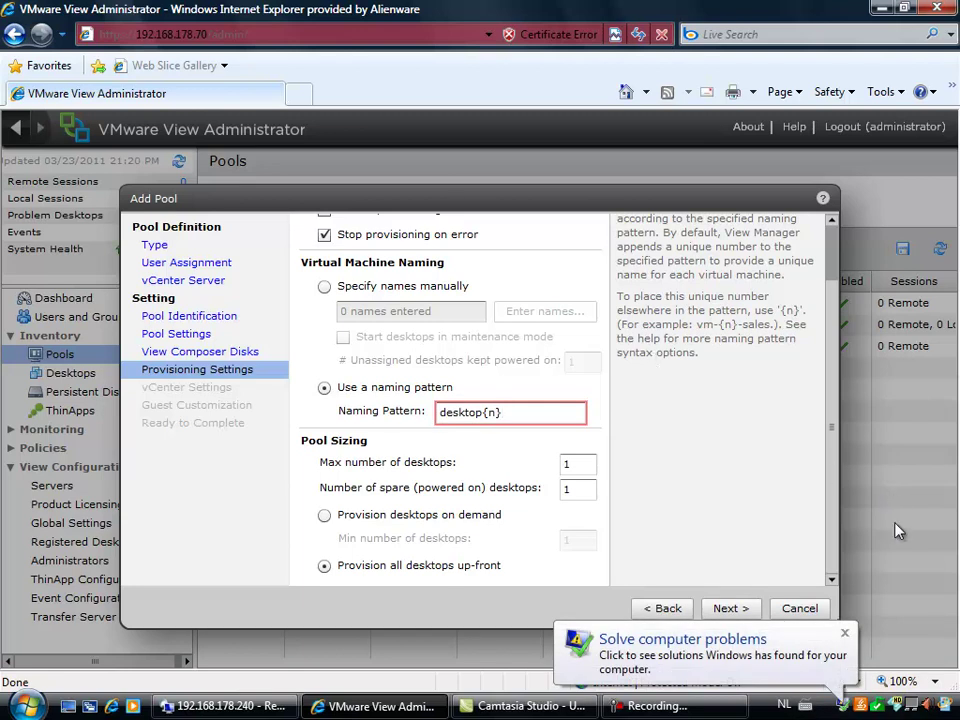
{"action": "left_click", "coordinate": [846, 633]}
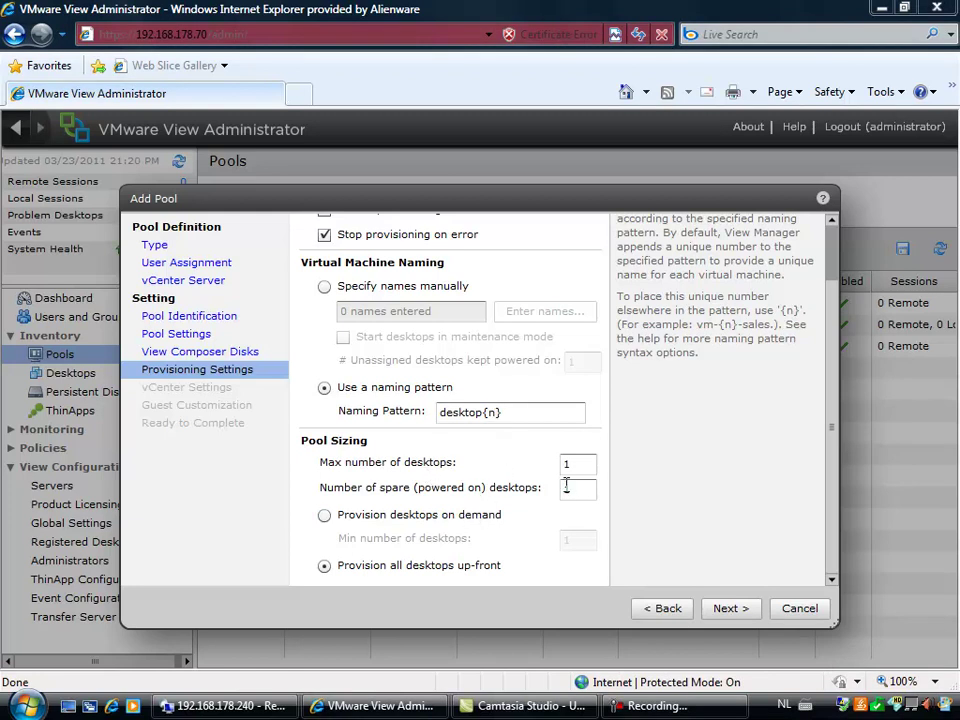
{"action": "left_click", "coordinate": [834, 390]}
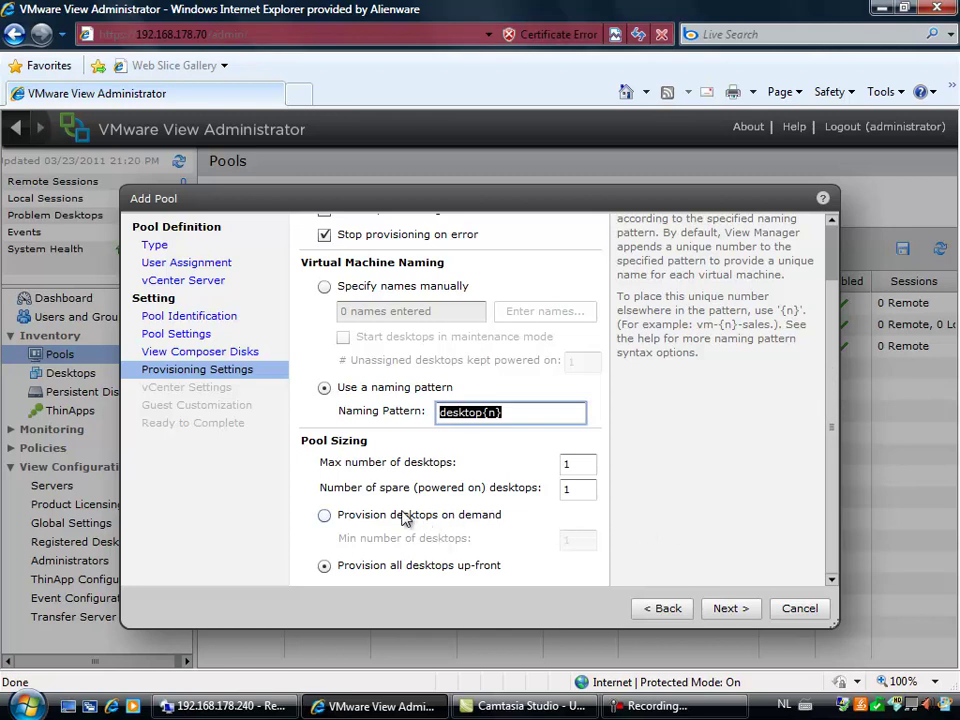
Step: Provision desktops on demand with a minimum of 2 and maximum of 8
{"action": "left_click", "coordinate": [324, 516]}
{"action": "left_click", "coordinate": [590, 538]}
{"action": "type", "text": "2"}
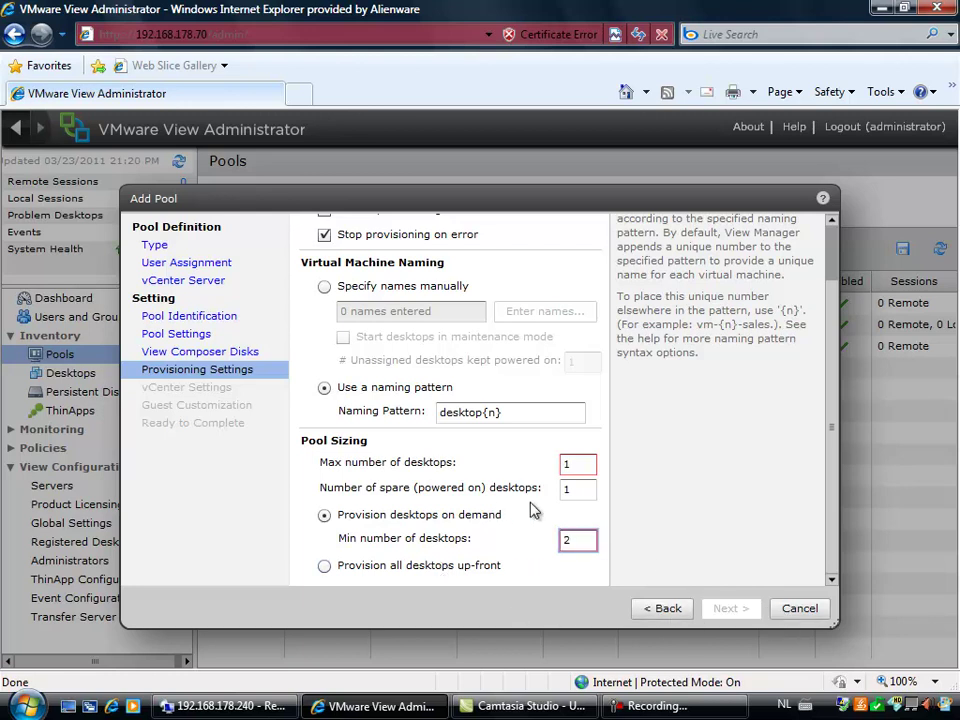
{"action": "left_click", "coordinate": [566, 464]}
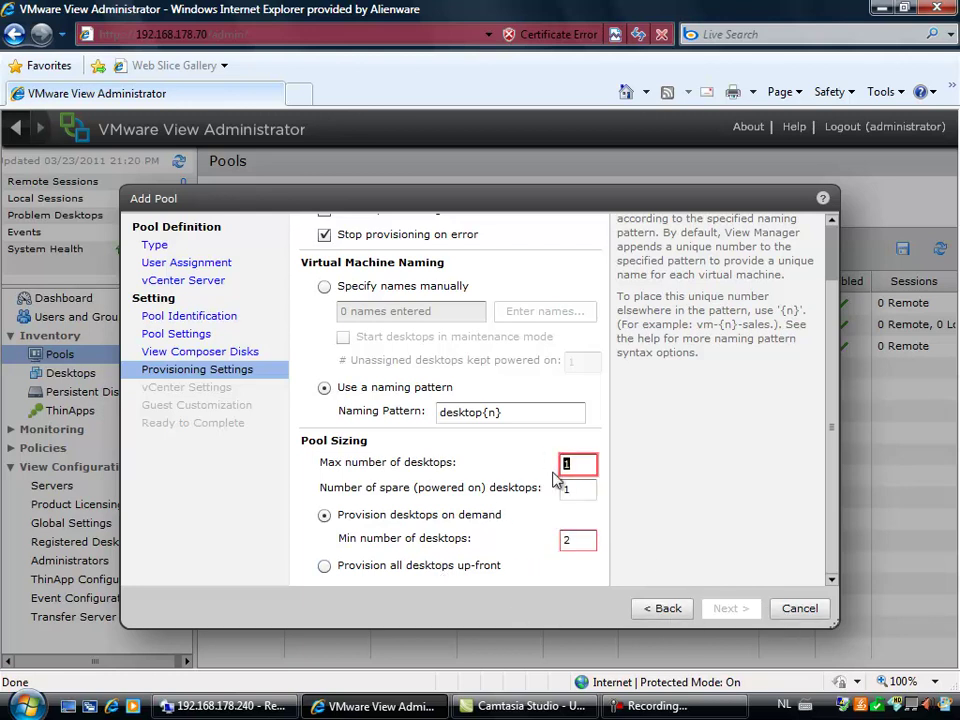
{"action": "type", "text": "8"}
{"action": "left_click", "coordinate": [733, 609]}
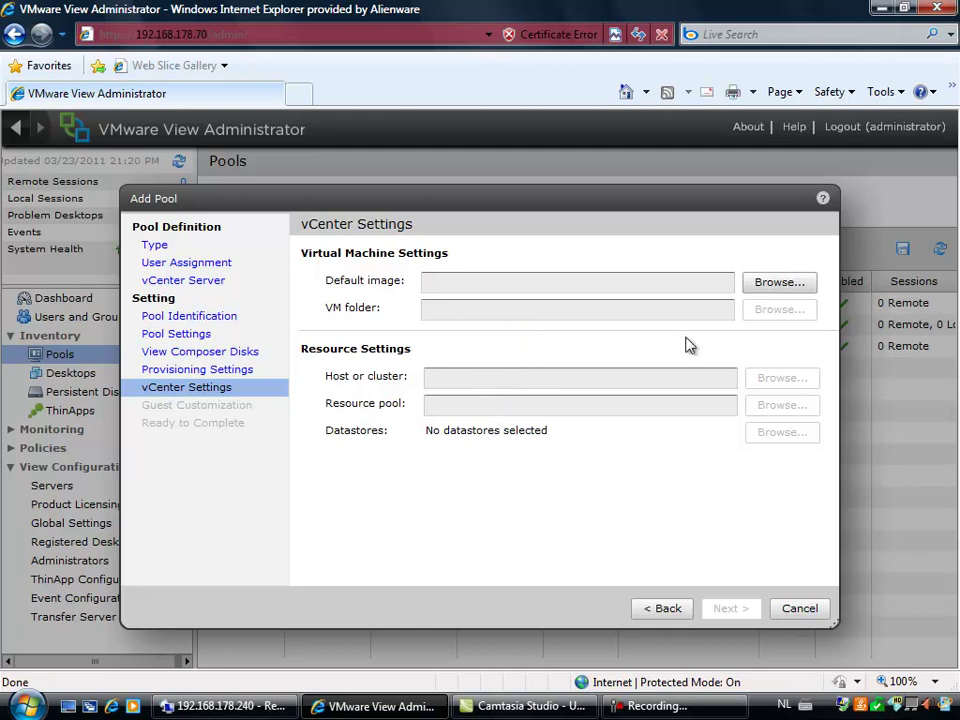
{"action": "left_click", "coordinate": [779, 283]}
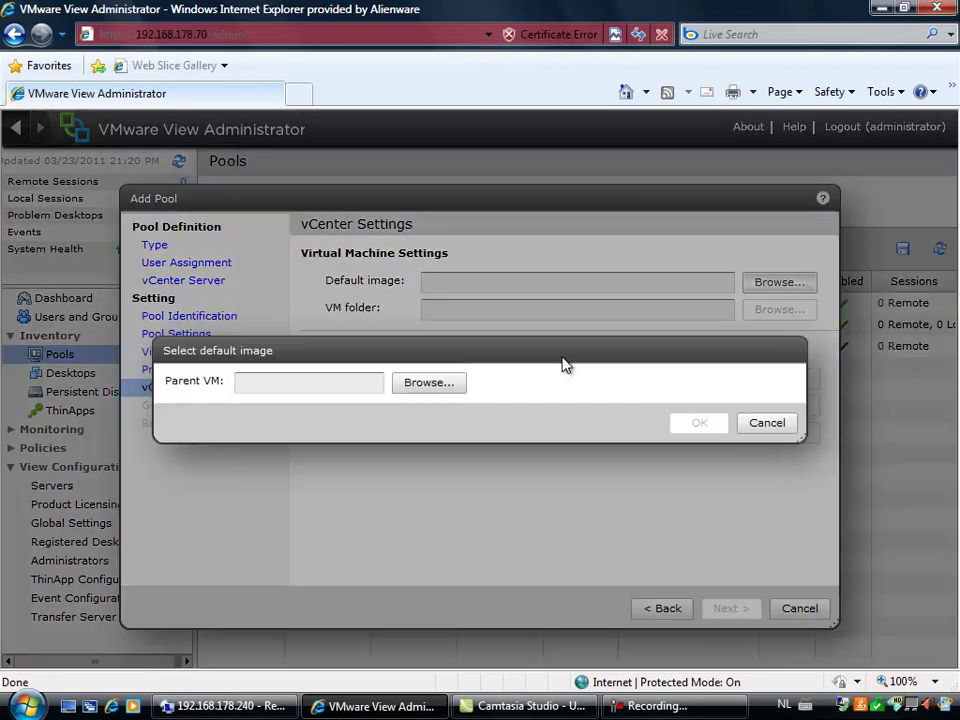
{"action": "left_click", "coordinate": [428, 383]}
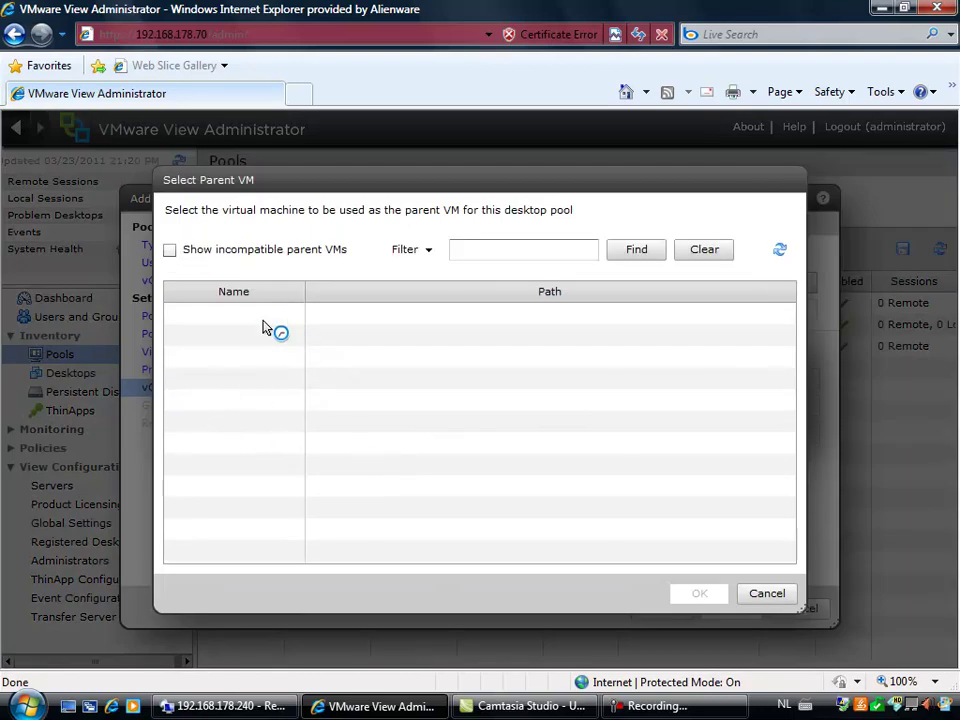
{"action": "left_click", "coordinate": [170, 250]}
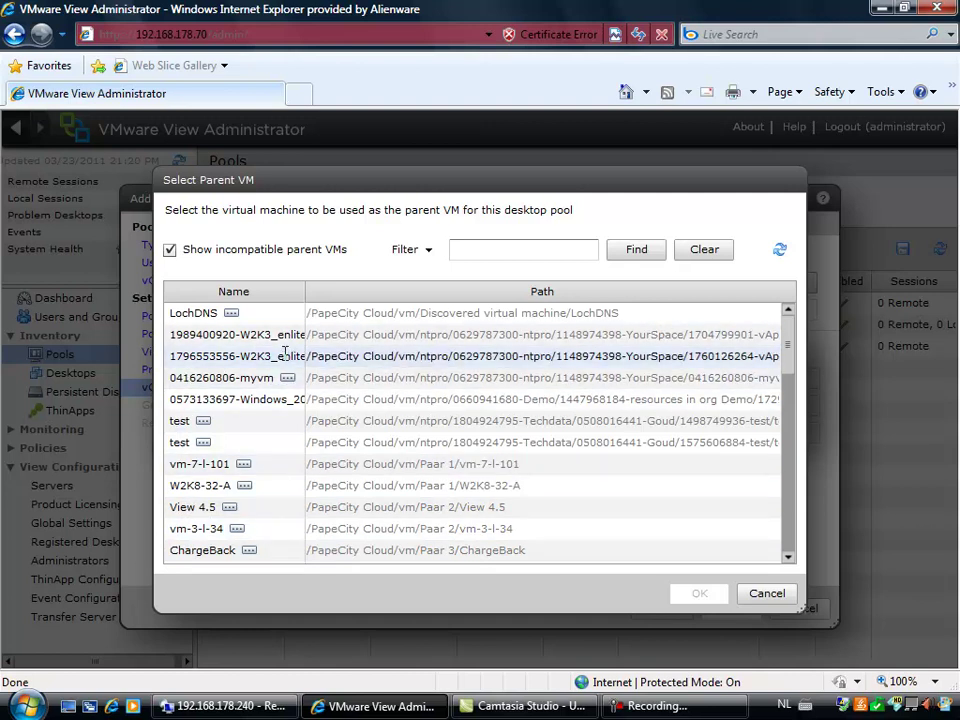
{"action": "left_click_drag", "start_coordinate": [794, 348], "coordinate": [773, 608]}
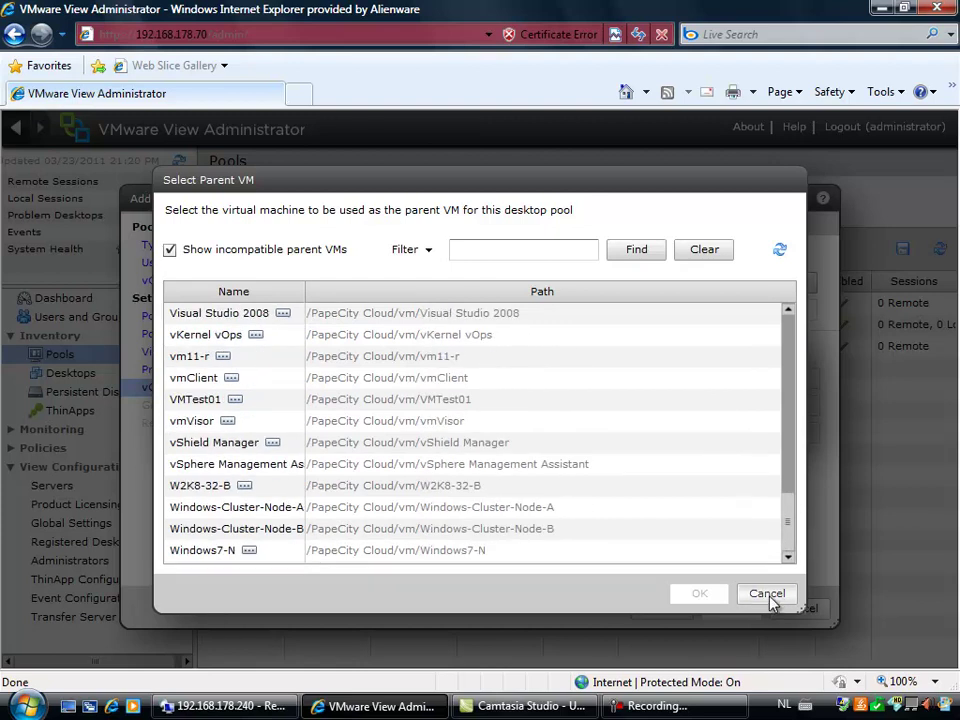
{"action": "left_click", "coordinate": [768, 596]}
{"action": "left_click", "coordinate": [770, 421]}
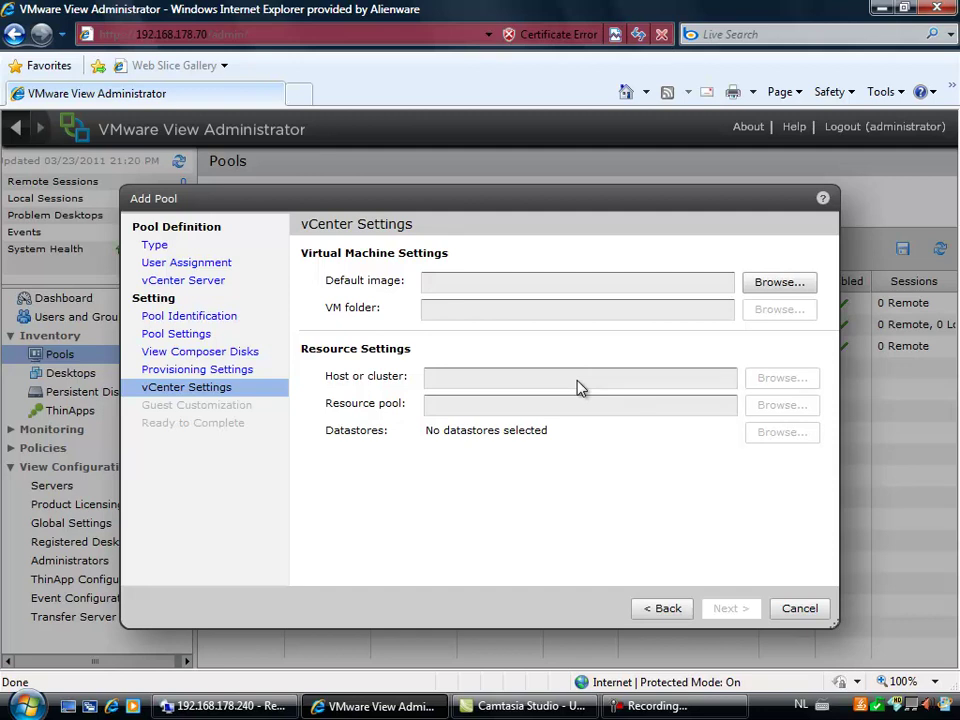
{"action": "mouse_move", "coordinate": [686, 712]}
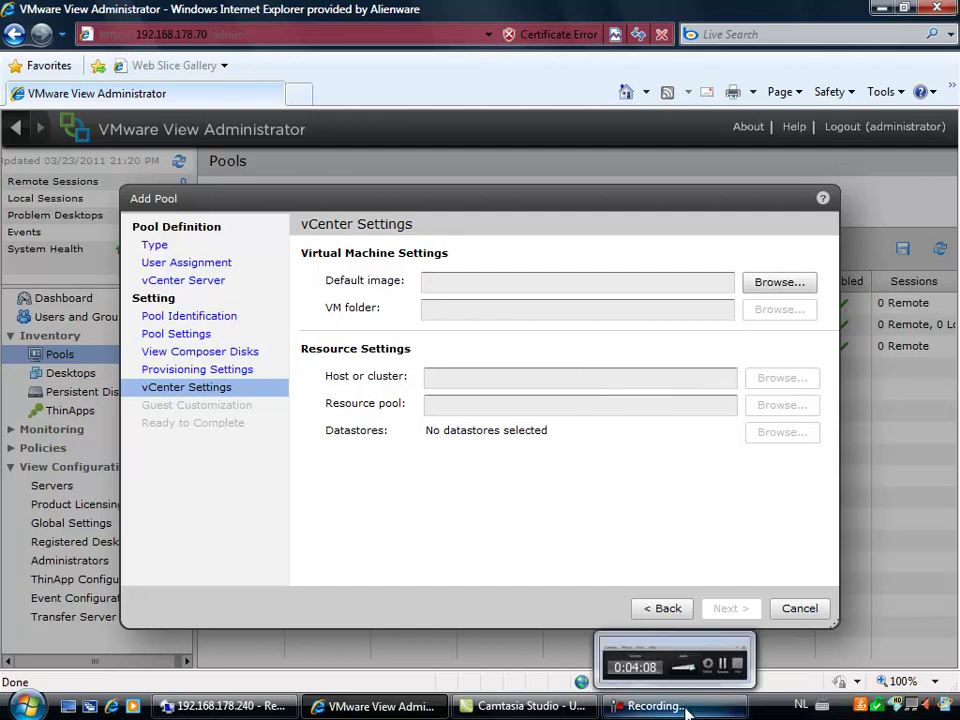